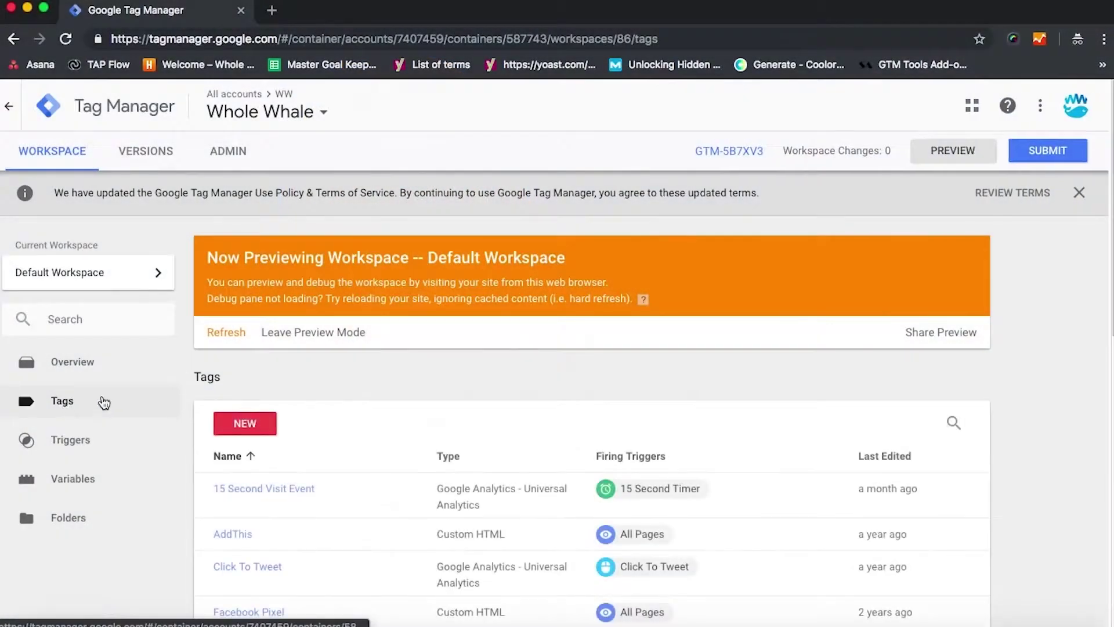
# Step: Rename the untitled tag to 'Scroll Depth Tips'
pyautogui.click(245, 424)
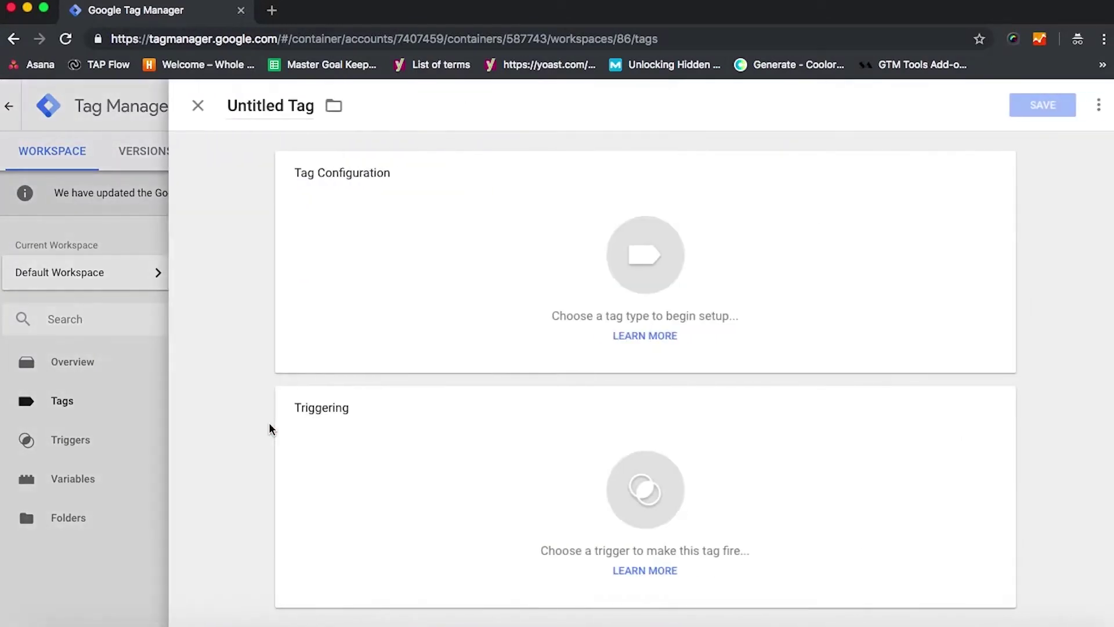
pyautogui.doubleClick(272, 105)
pyautogui.tripleClick(272, 105)
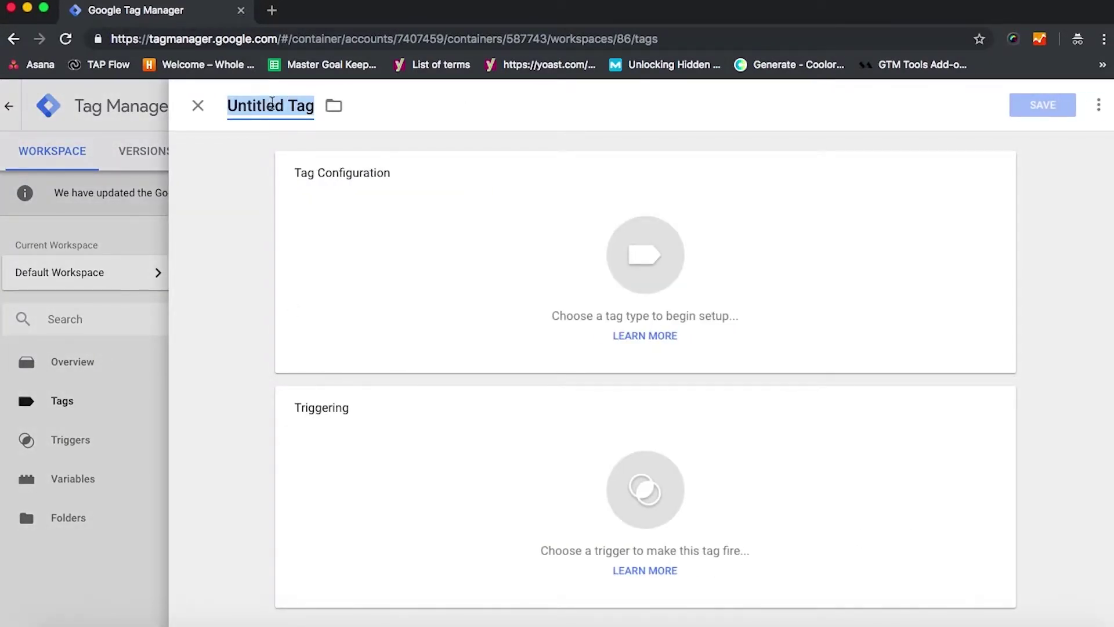
pyautogui.write('Scroll Depth /Tips')
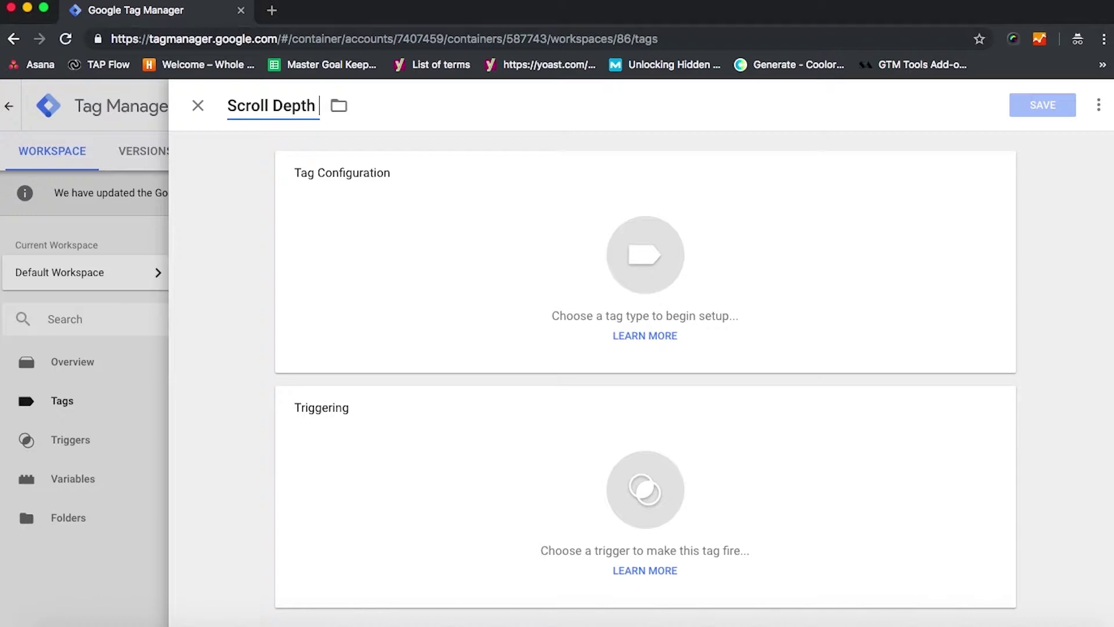
pyautogui.press('BackSpace')
pyautogui.press('BackSpace')
pyautogui.press('BackSpace')
pyautogui.press('BackSpace')
pyautogui.press('BackSpace')
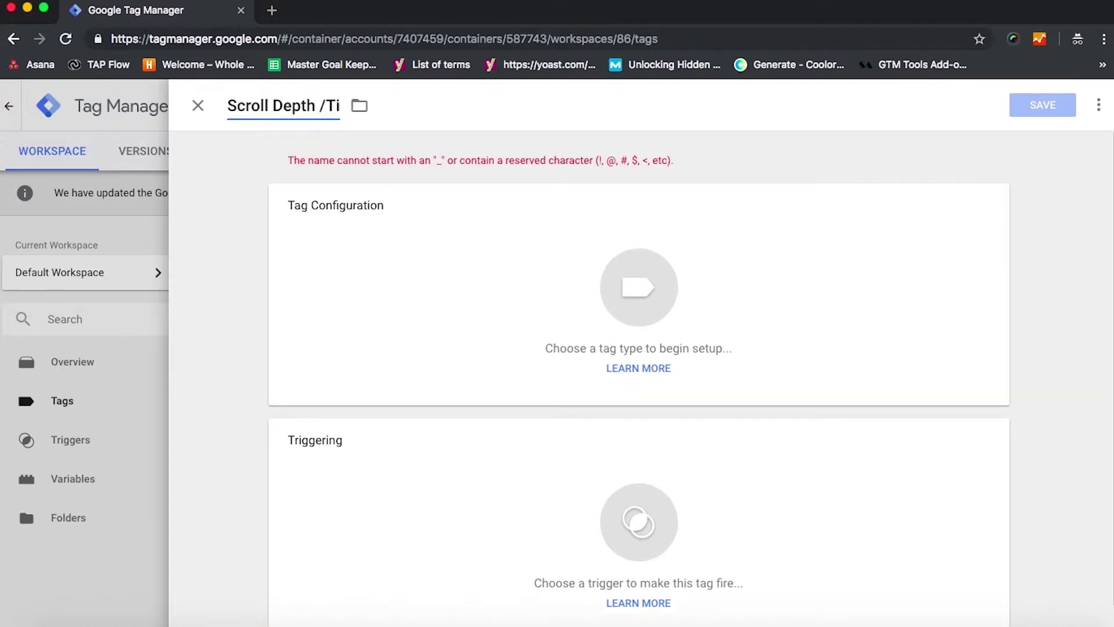
pyautogui.write('Tips')
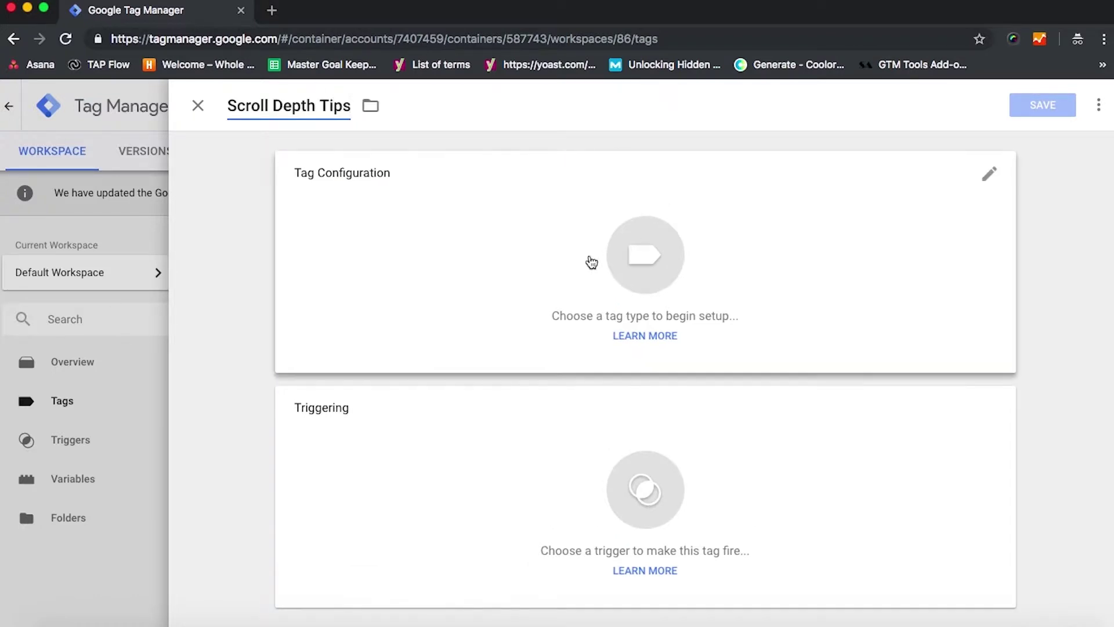
# Step: Make it a Google Analytics - Universal Analytics tag with Track Type Event
pyautogui.click(650, 278)
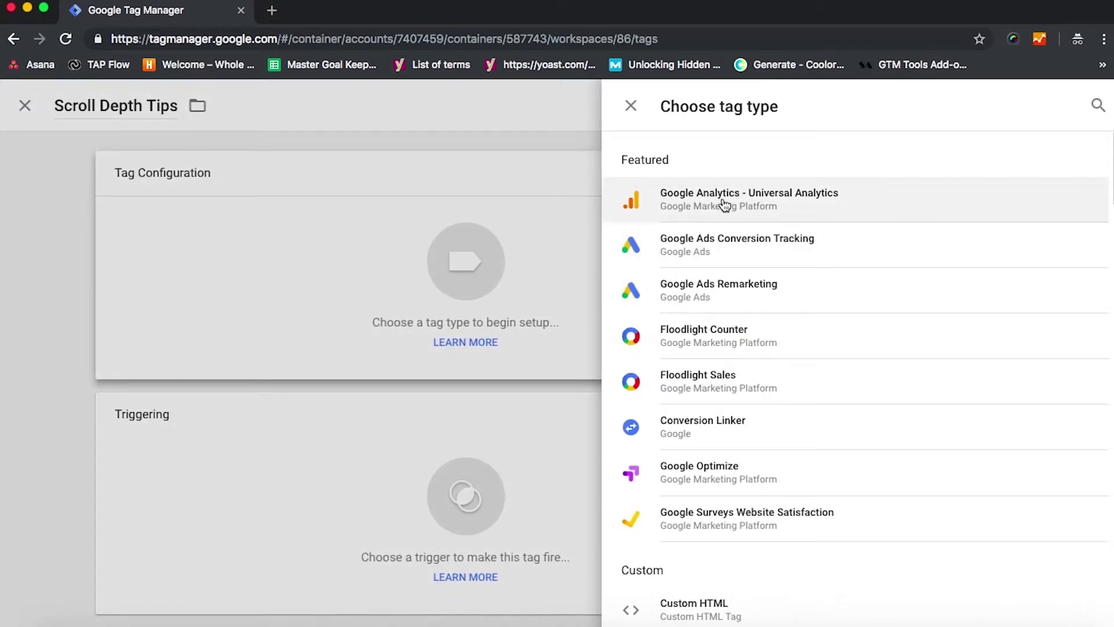
pyautogui.click(724, 203)
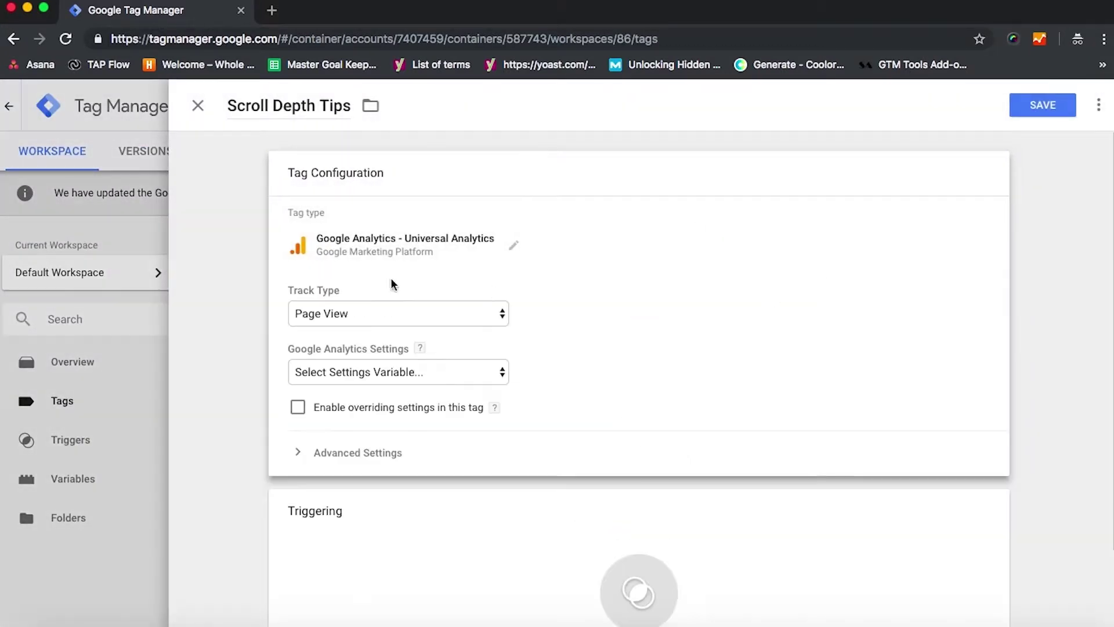
pyautogui.click(366, 316)
pyautogui.click(365, 329)
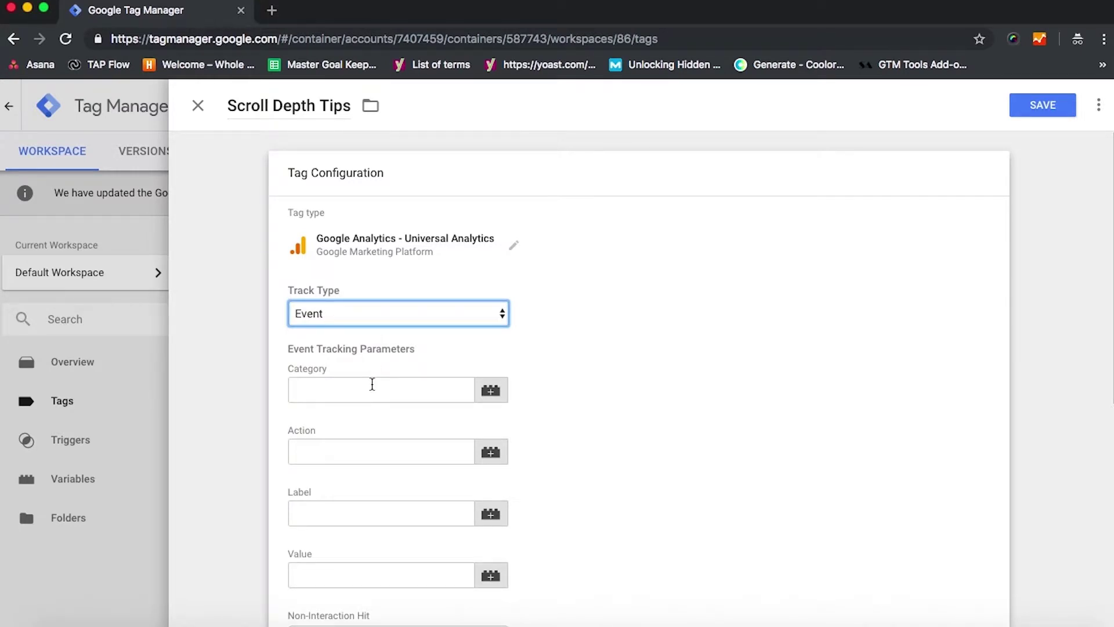
# Step: Set event Category 'Scroll Depth', Action {{Scroll Depth Threshold}} and Label {{Page Path}}
pyautogui.click(372, 384)
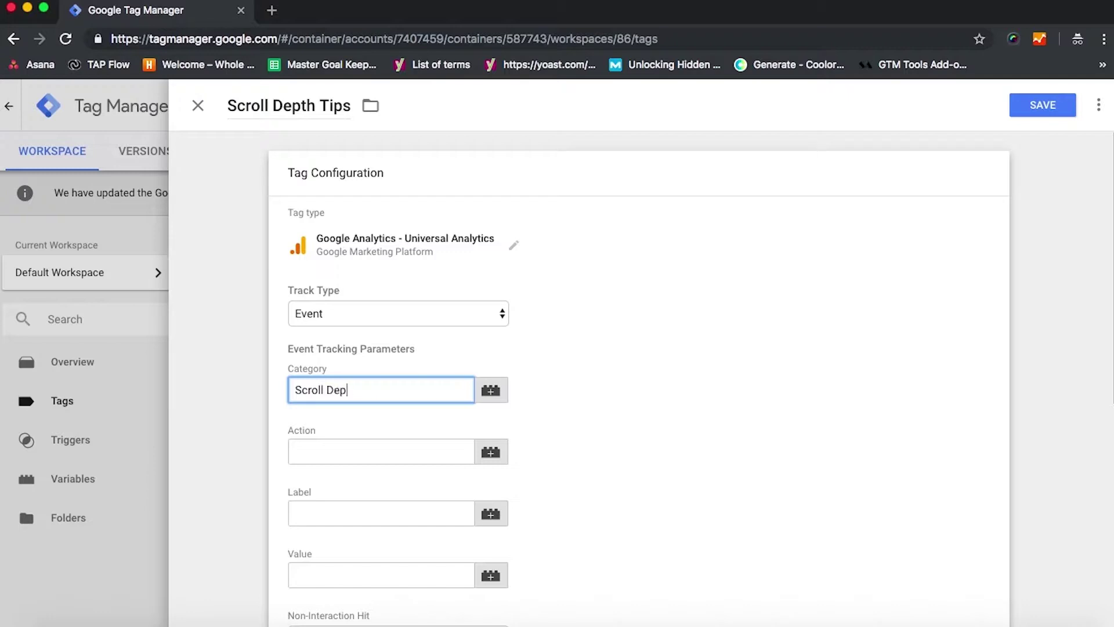
pyautogui.click(394, 452)
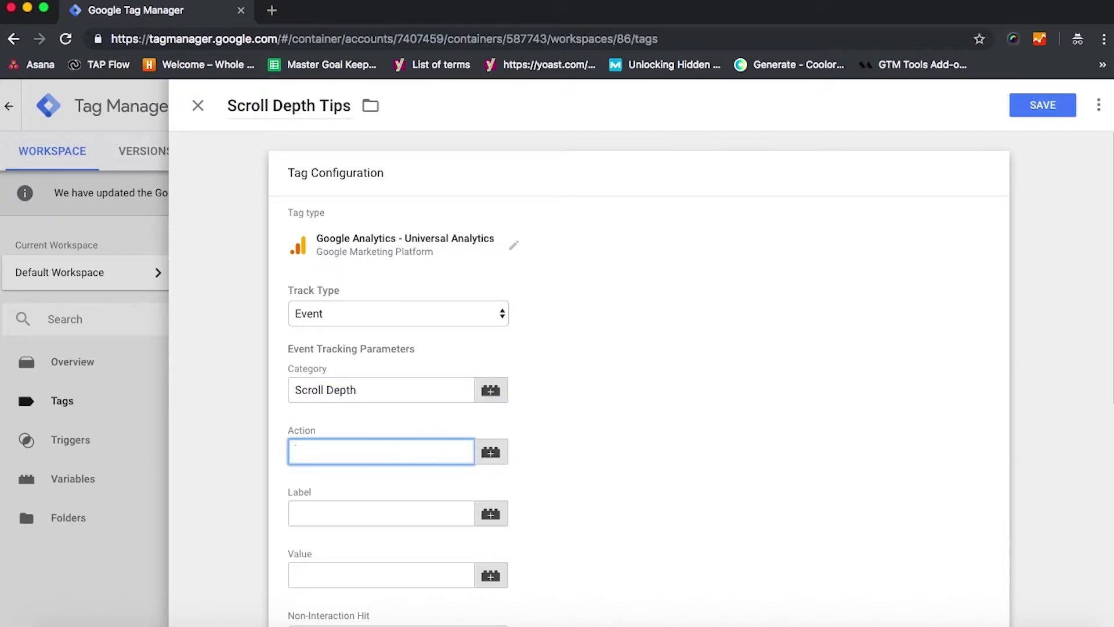
pyautogui.write('{{Scroll')
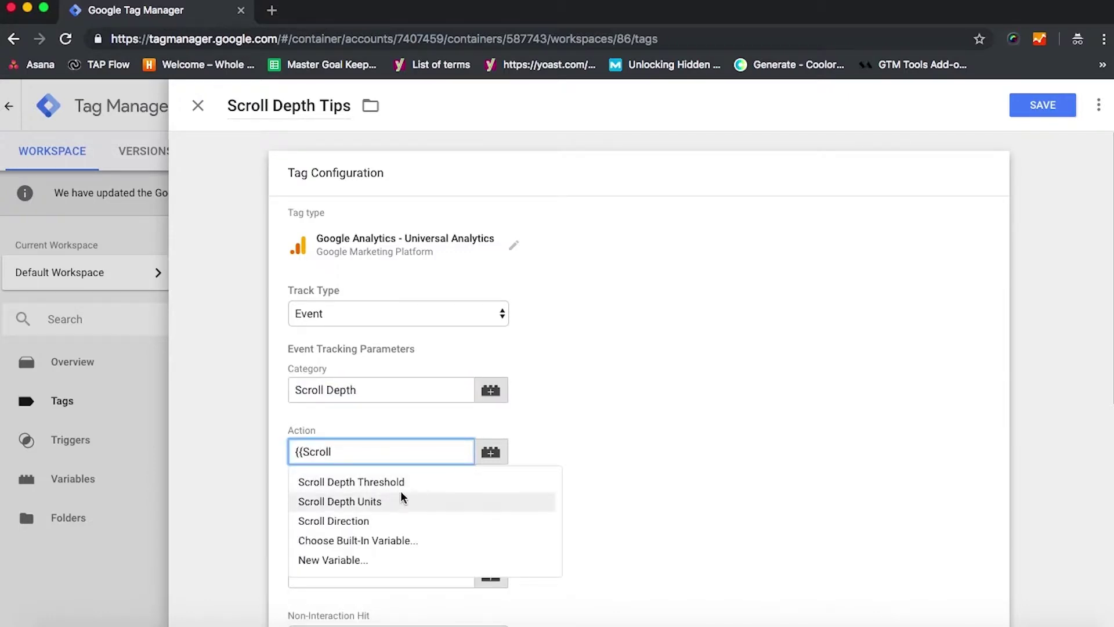
pyautogui.click(401, 485)
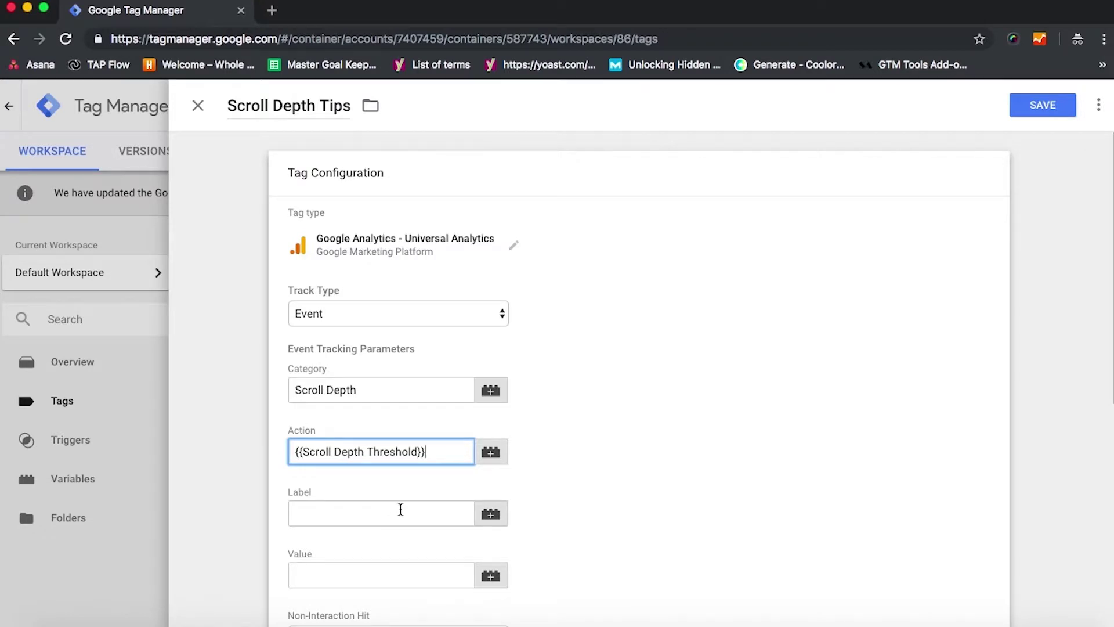
pyautogui.click(400, 509)
pyautogui.write('{{')
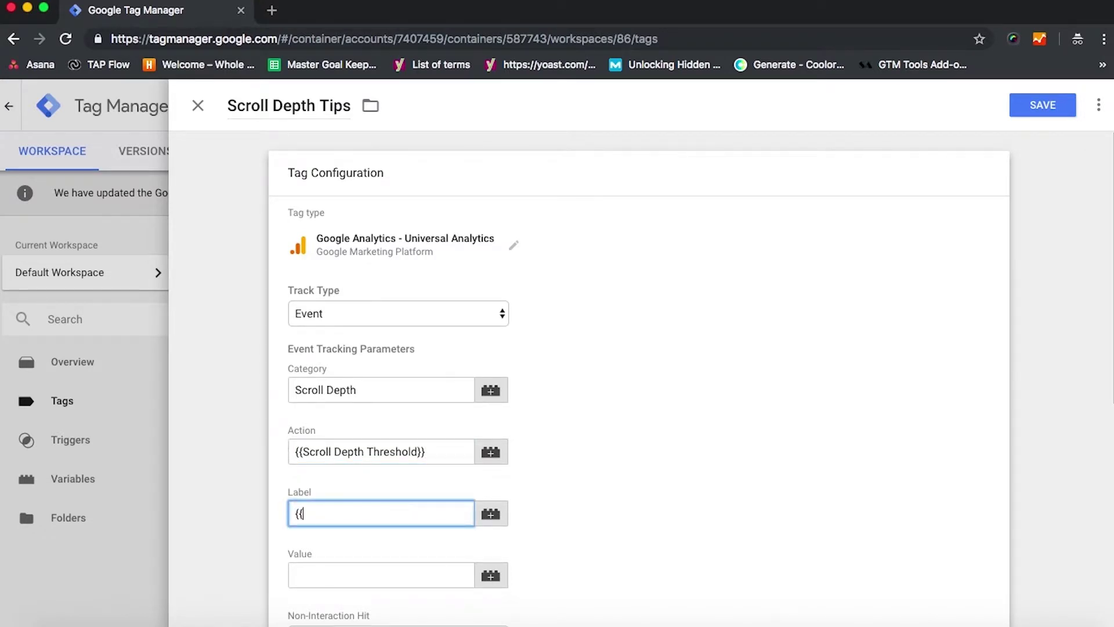
pyautogui.write('Page Path')
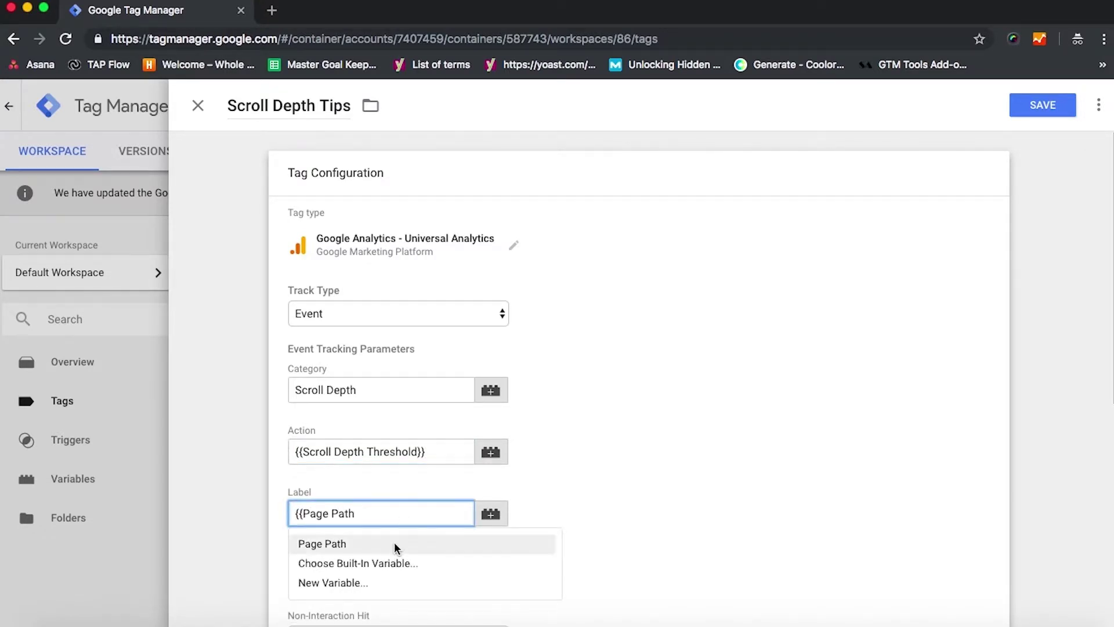
pyautogui.click(396, 549)
# Step: Keep Non-Interaction Hit False and use {{Settings Variable Template}} for Google Analytics Settings
pyautogui.scroll(-3, 622, 577)
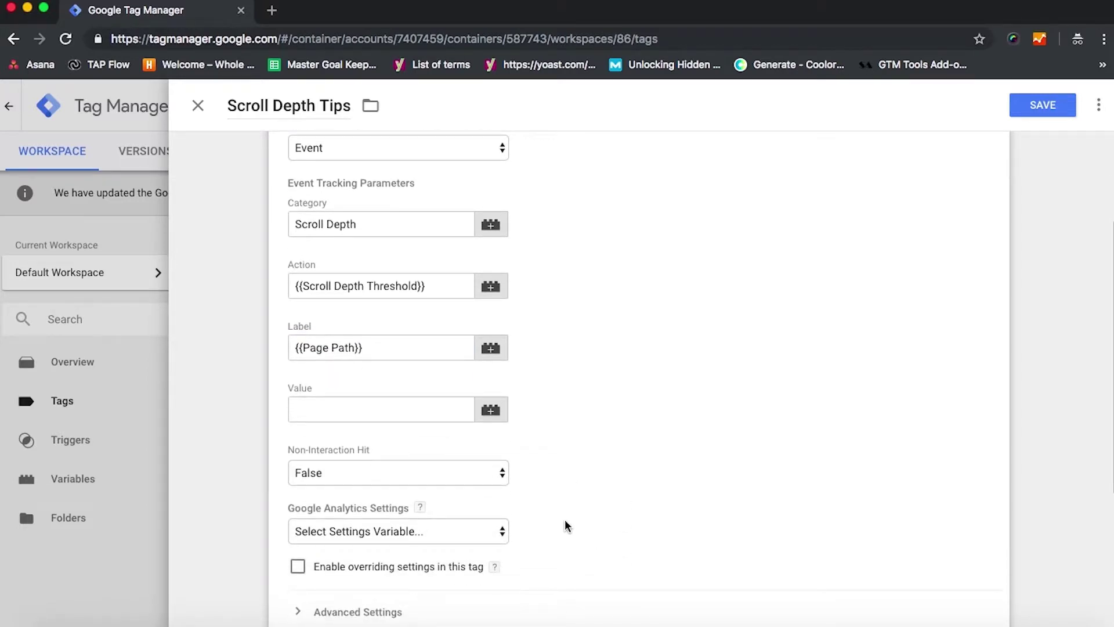
pyautogui.click(502, 472)
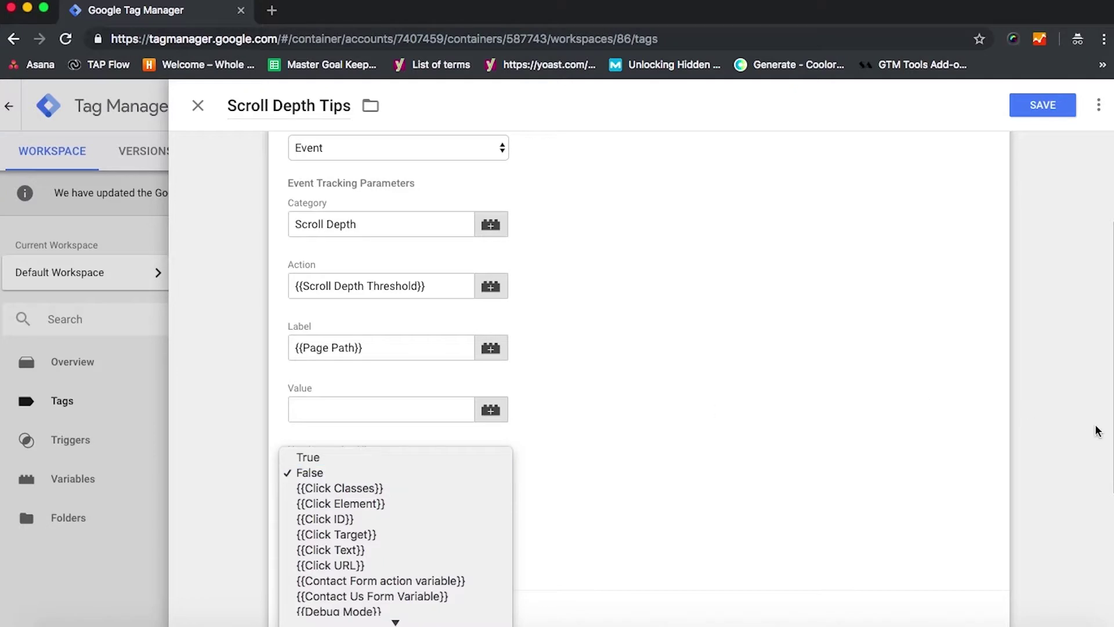
pyautogui.press('Escape')
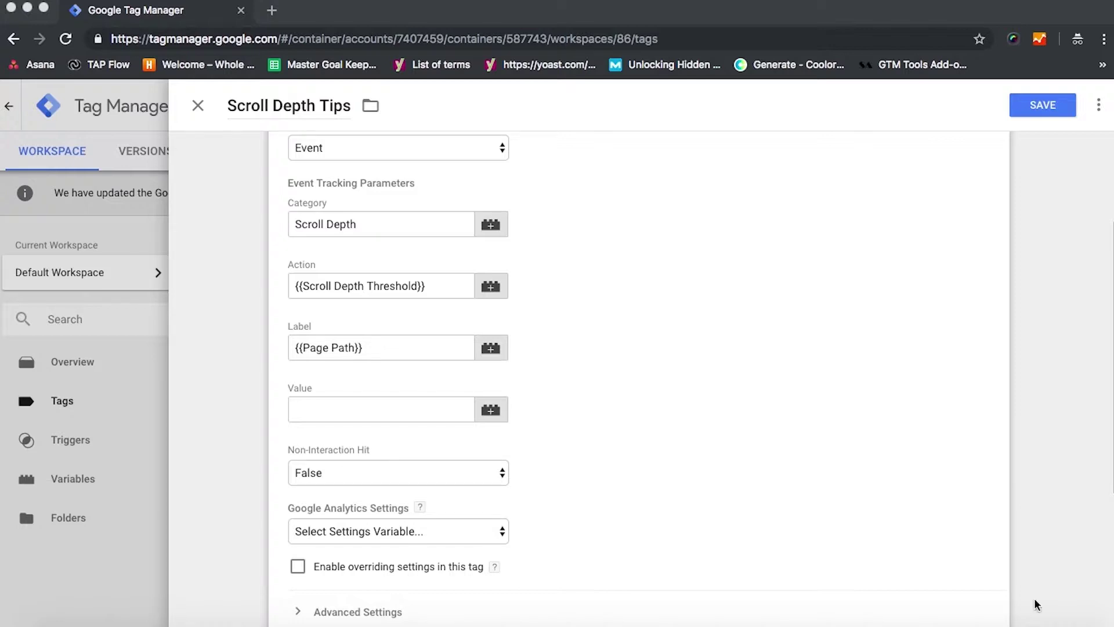
pyautogui.click(698, 534)
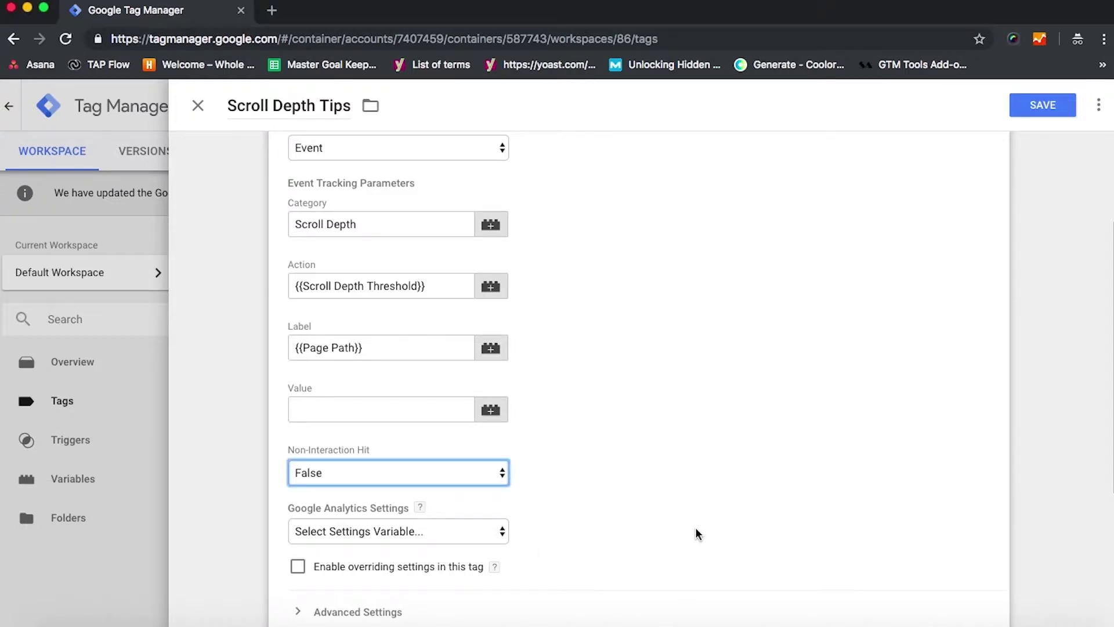
pyautogui.scroll(-3, 698, 534)
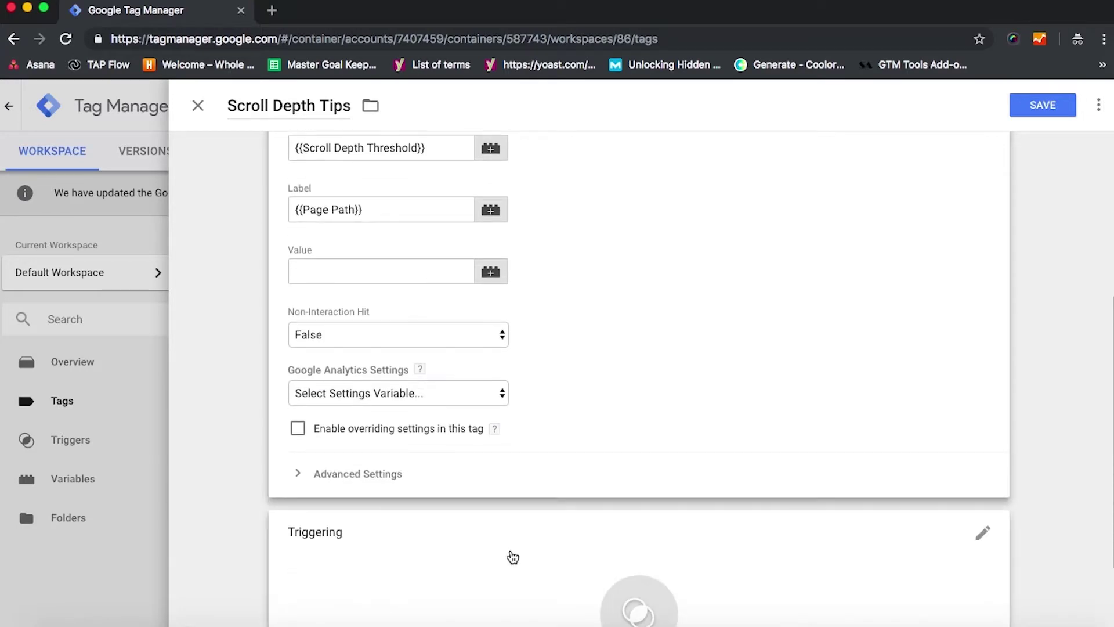
pyautogui.click(487, 393)
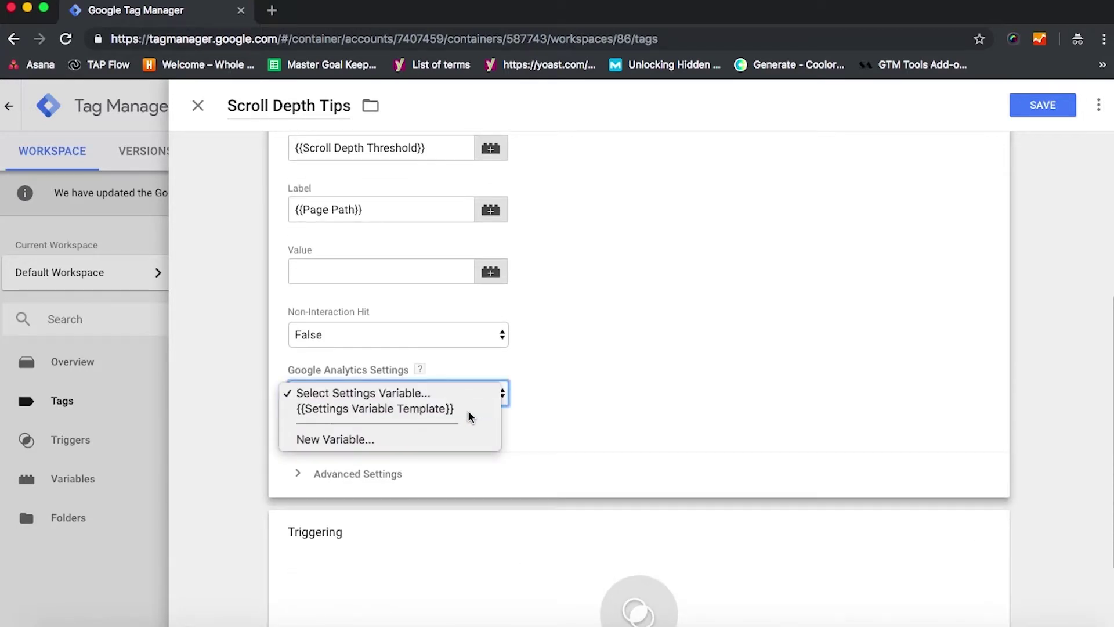
pyautogui.click(467, 410)
pyautogui.scroll(-2, 687, 406)
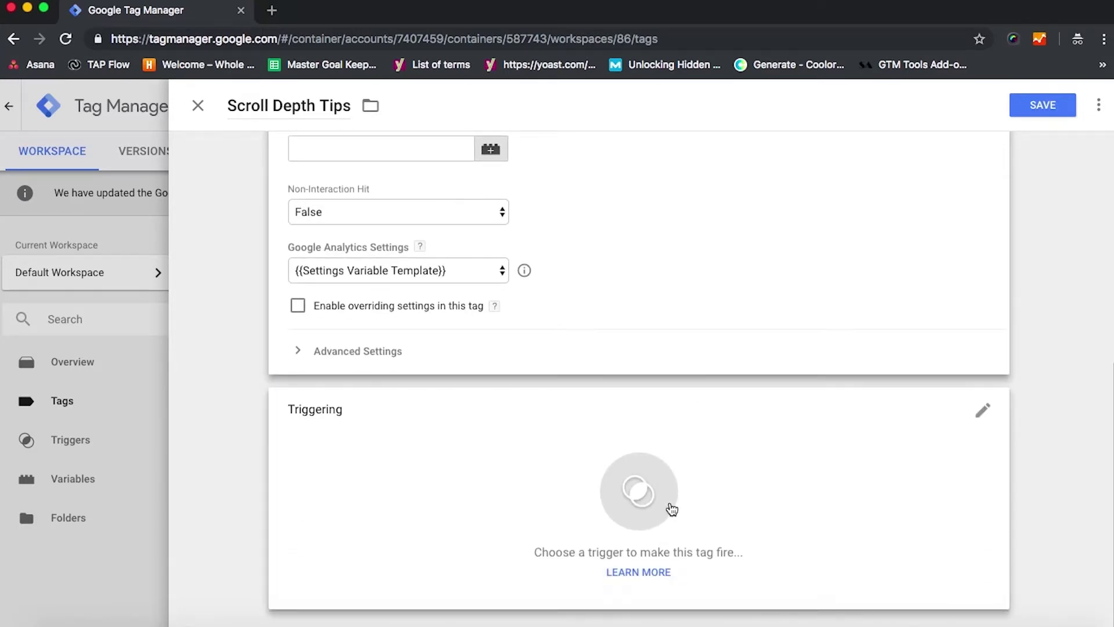
pyautogui.click(671, 508)
# Step: Attach the Scroll Depth Trigger and set its trigger type to Scroll Depth
pyautogui.scroll(-2, 578, 491)
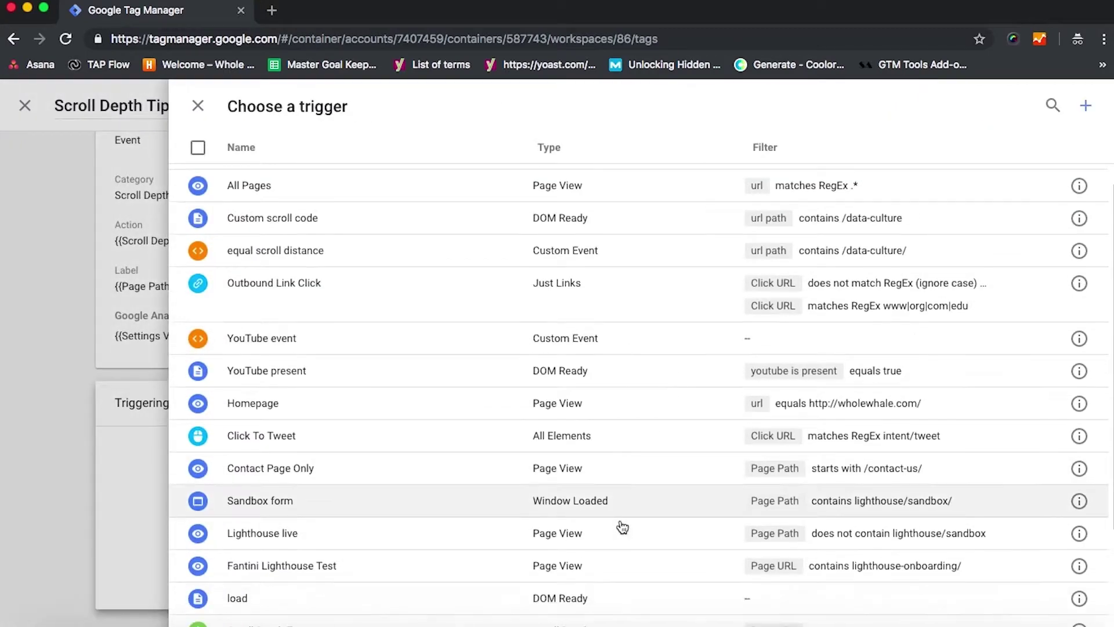
pyautogui.scroll(-2, 622, 526)
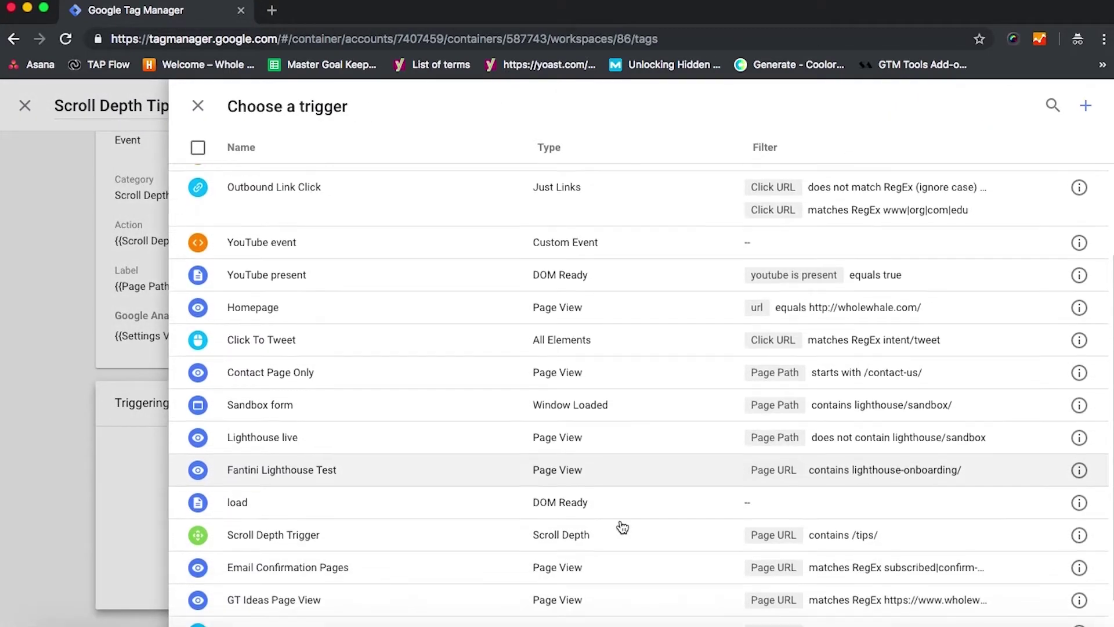
pyautogui.click(331, 536)
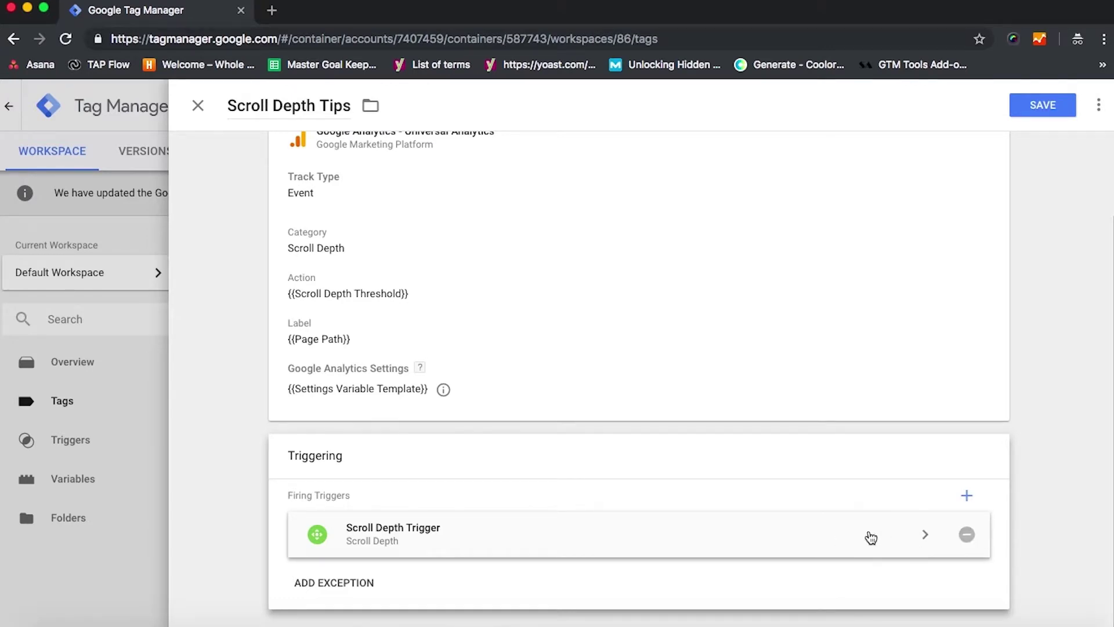
pyautogui.click(868, 535)
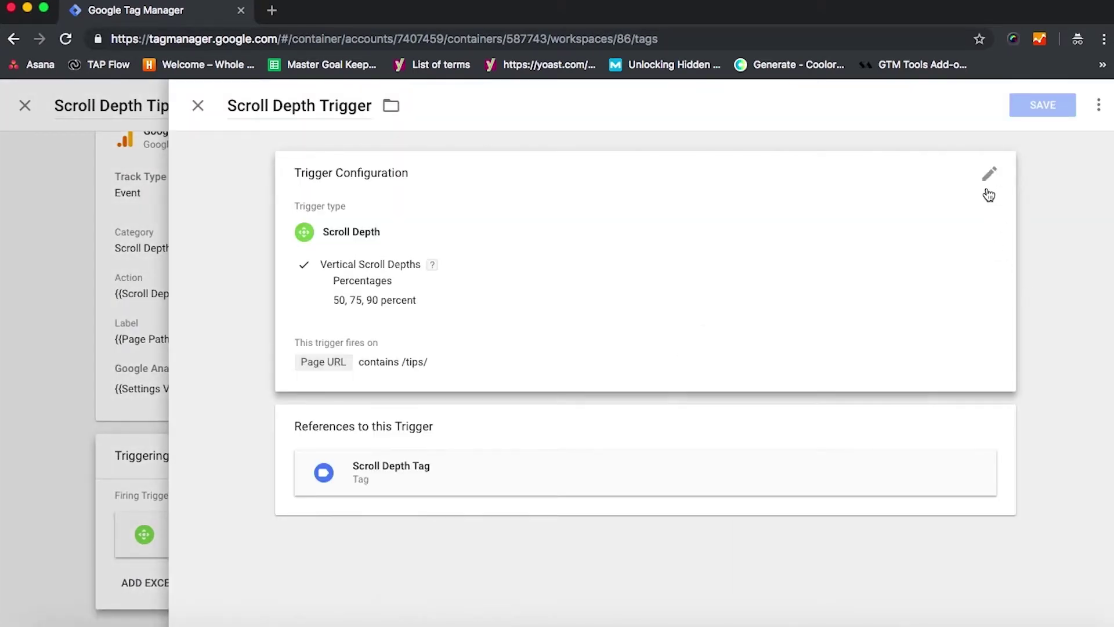
pyautogui.click(989, 174)
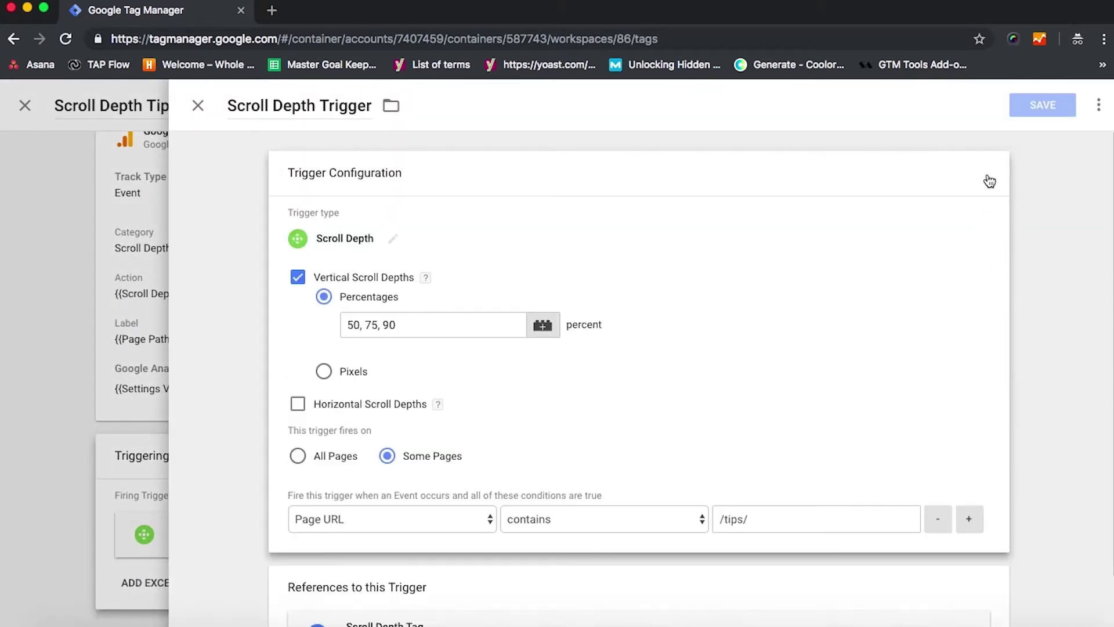
pyautogui.click(392, 243)
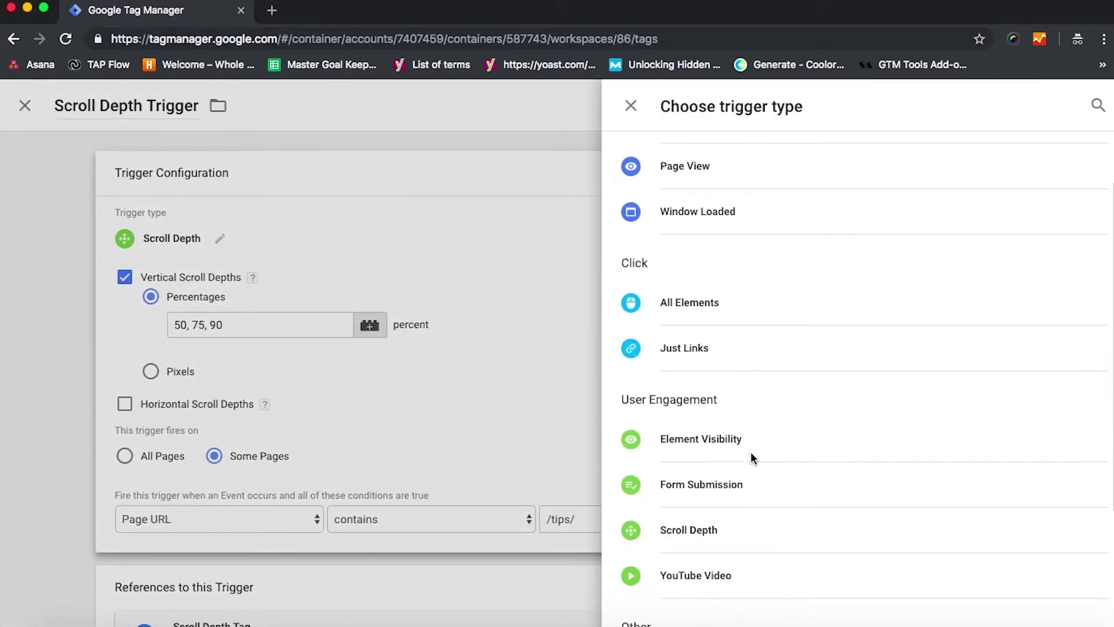
pyautogui.click(710, 526)
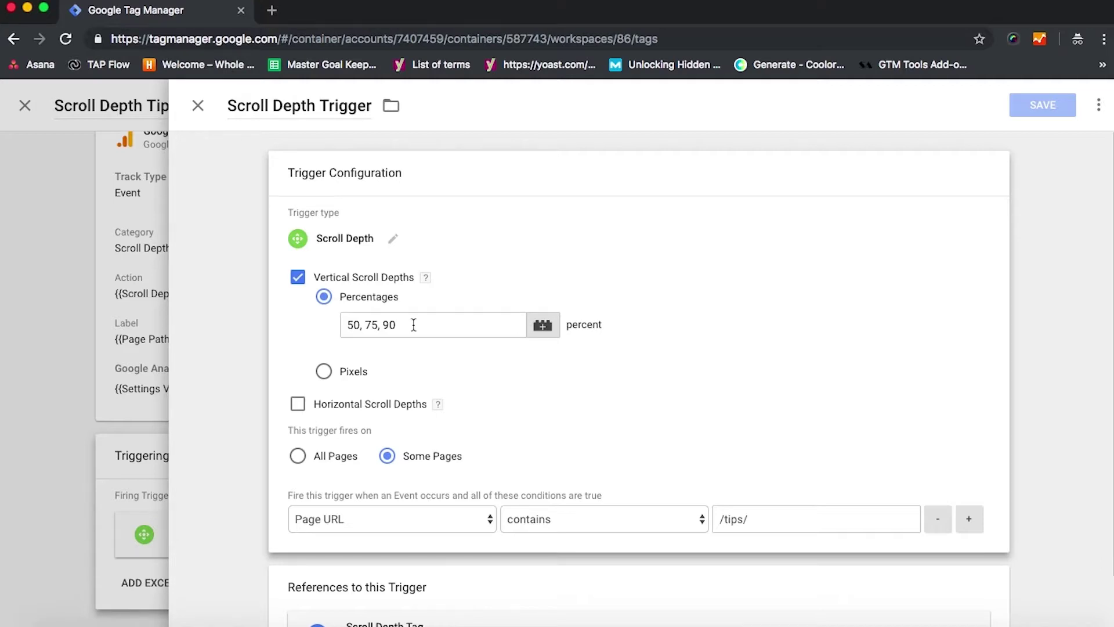
# Step: Keep vertical depths 50, 75, 90 percent, firing where Page URL contains /tips/
pyautogui.scroll(-2, 490, 406)
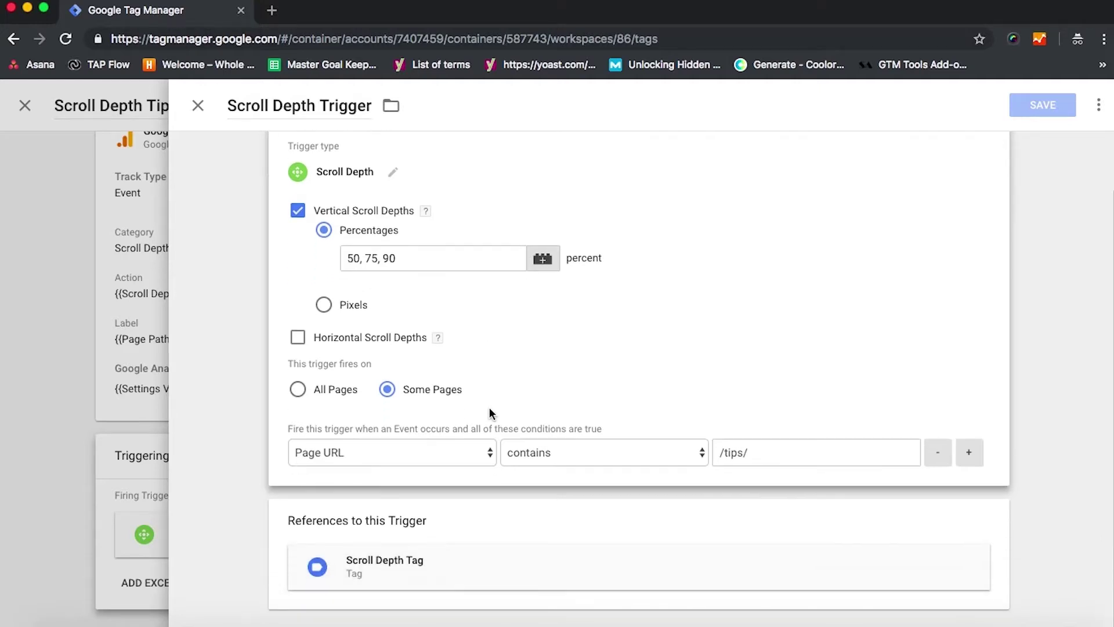
pyautogui.click(473, 447)
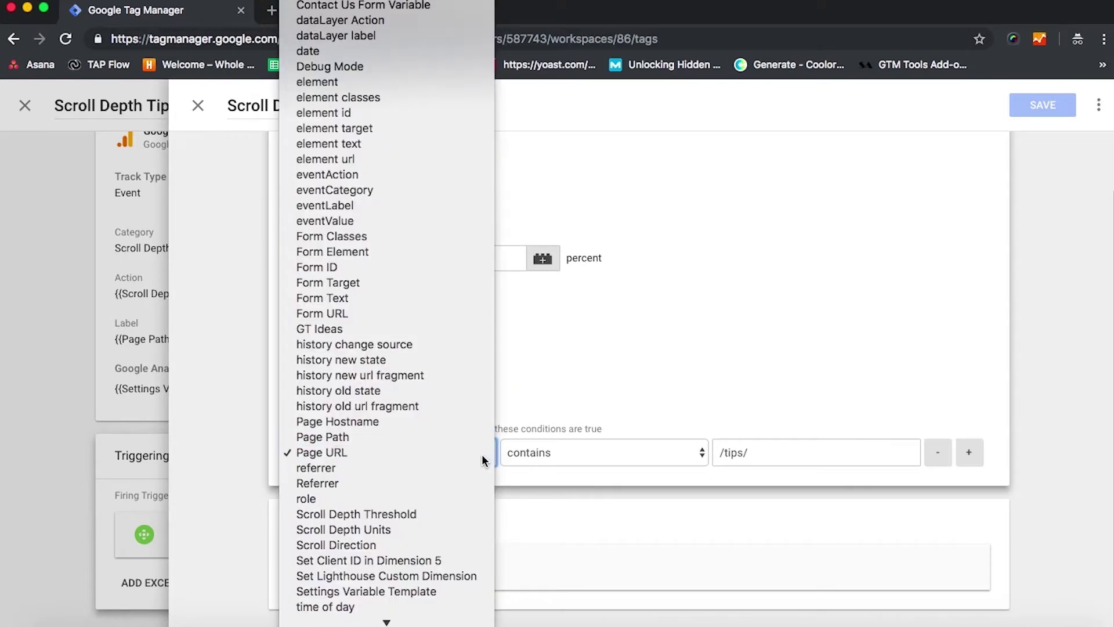
pyautogui.click(485, 456)
pyautogui.click(580, 462)
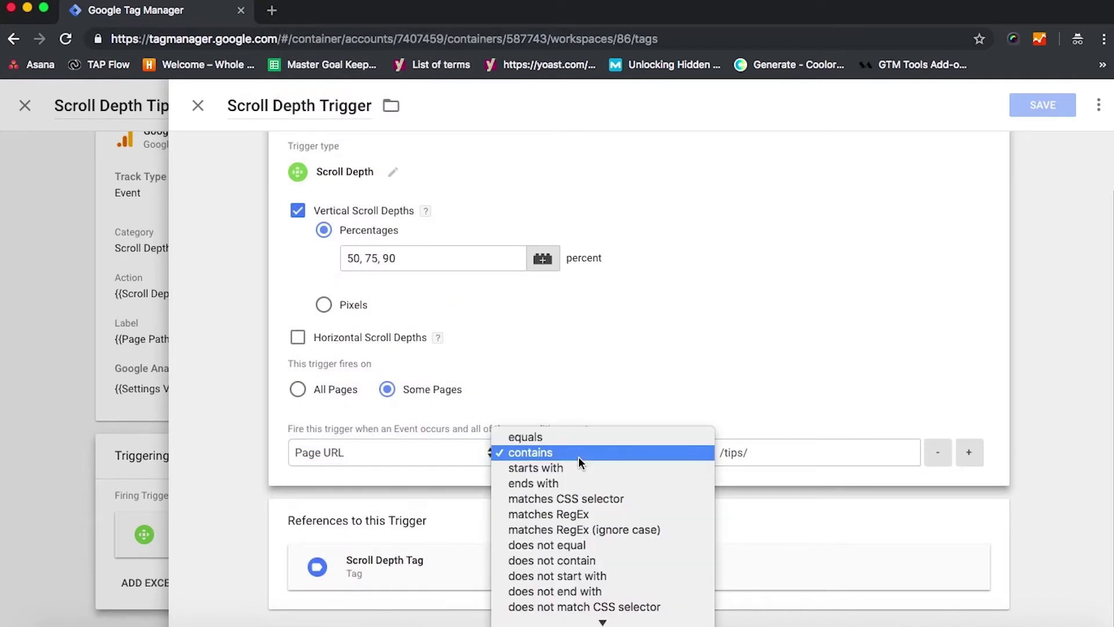
pyautogui.click(579, 459)
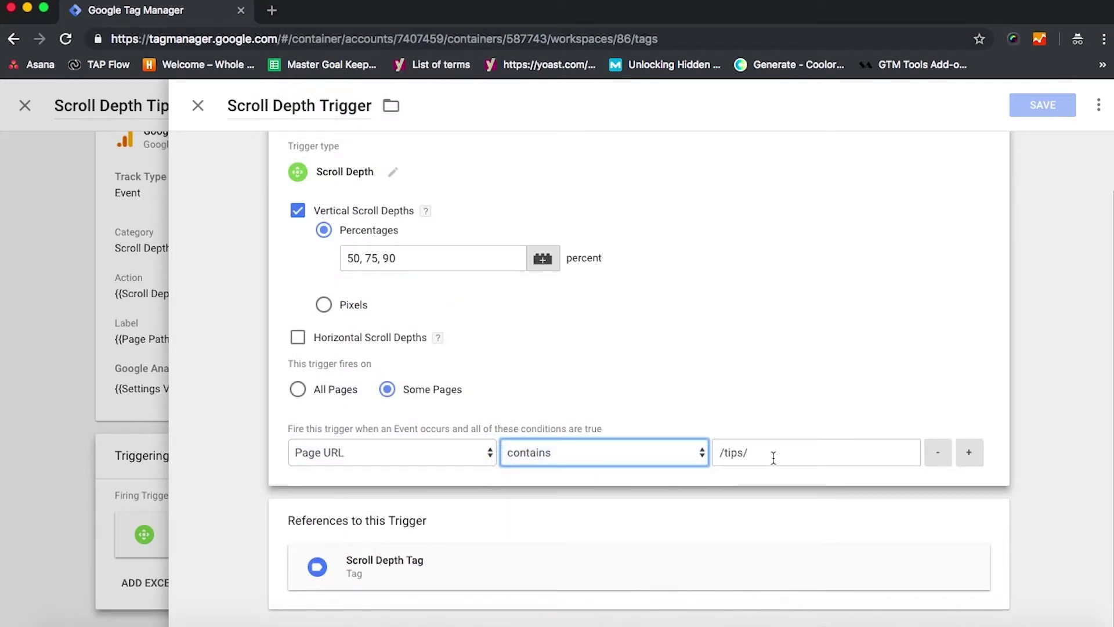
pyautogui.click(771, 555)
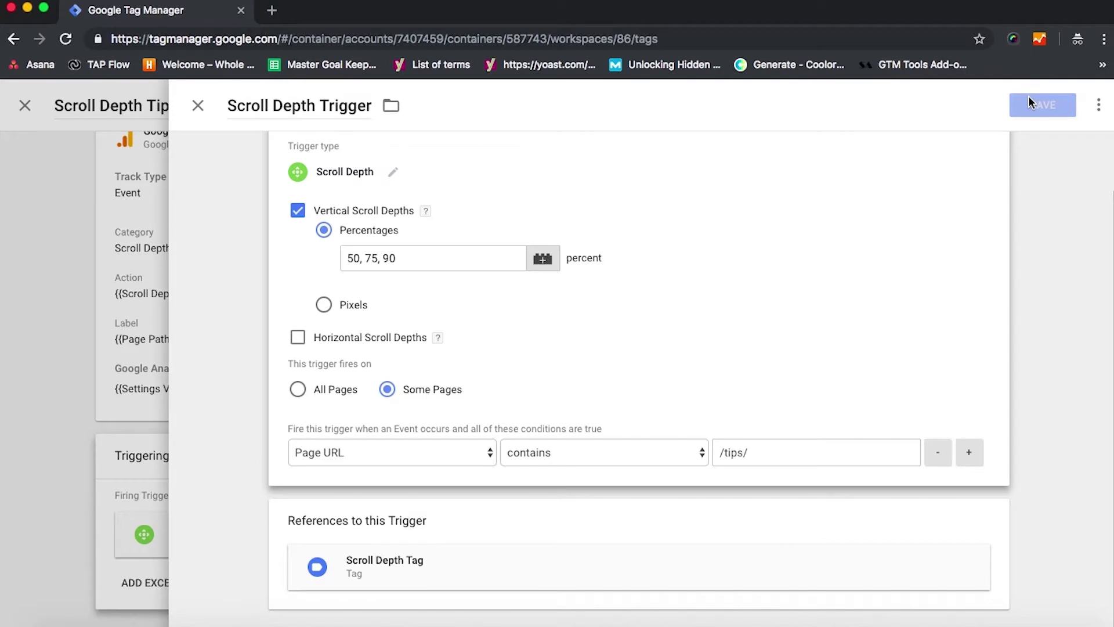
# Step: Save the Scroll Depth Tips tag with its trigger and launch a refreshed workspace preview
pyautogui.click(198, 106)
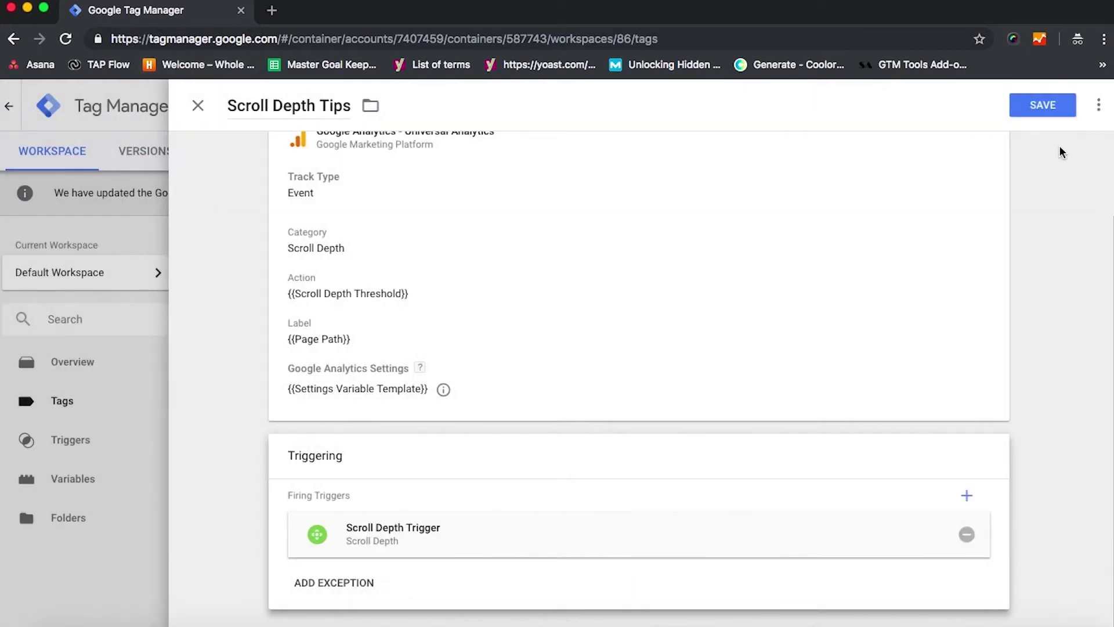
pyautogui.click(1046, 107)
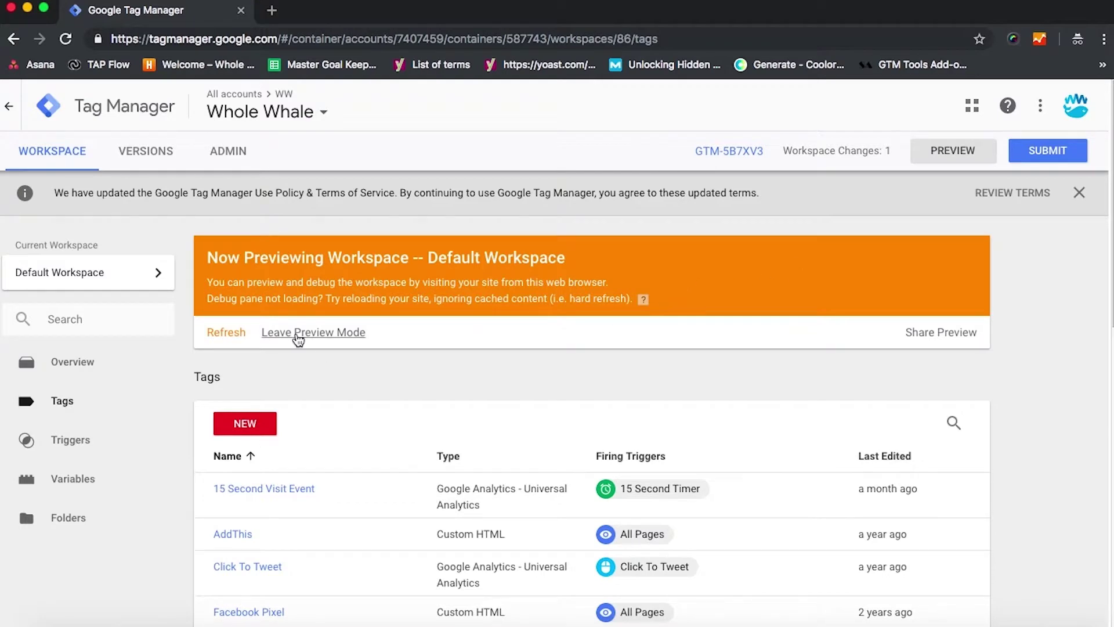
pyautogui.click(951, 152)
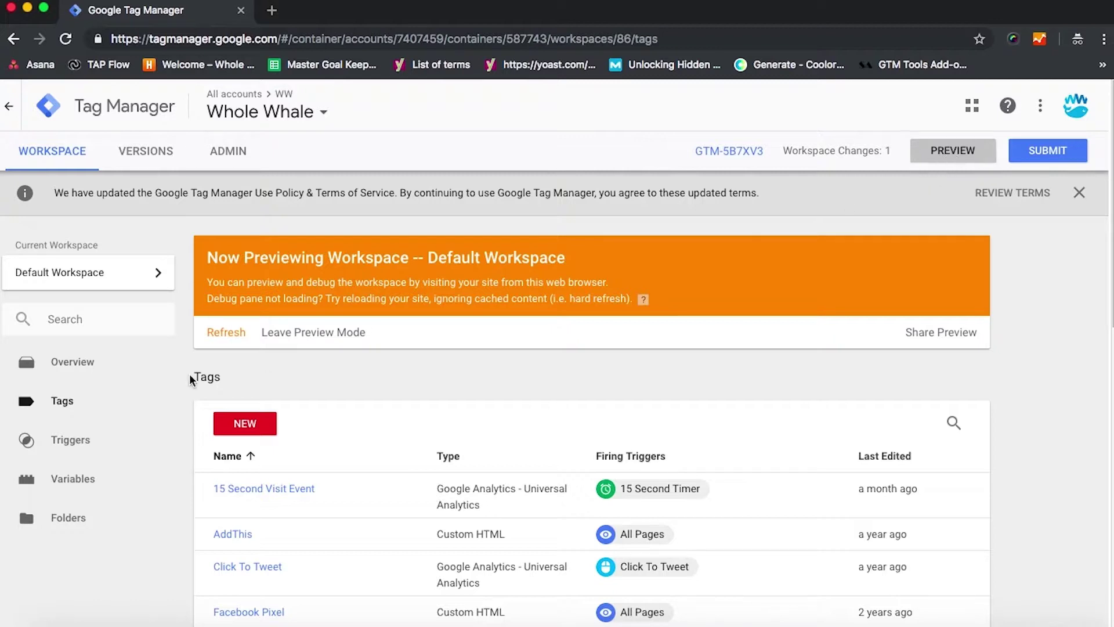
pyautogui.click(231, 333)
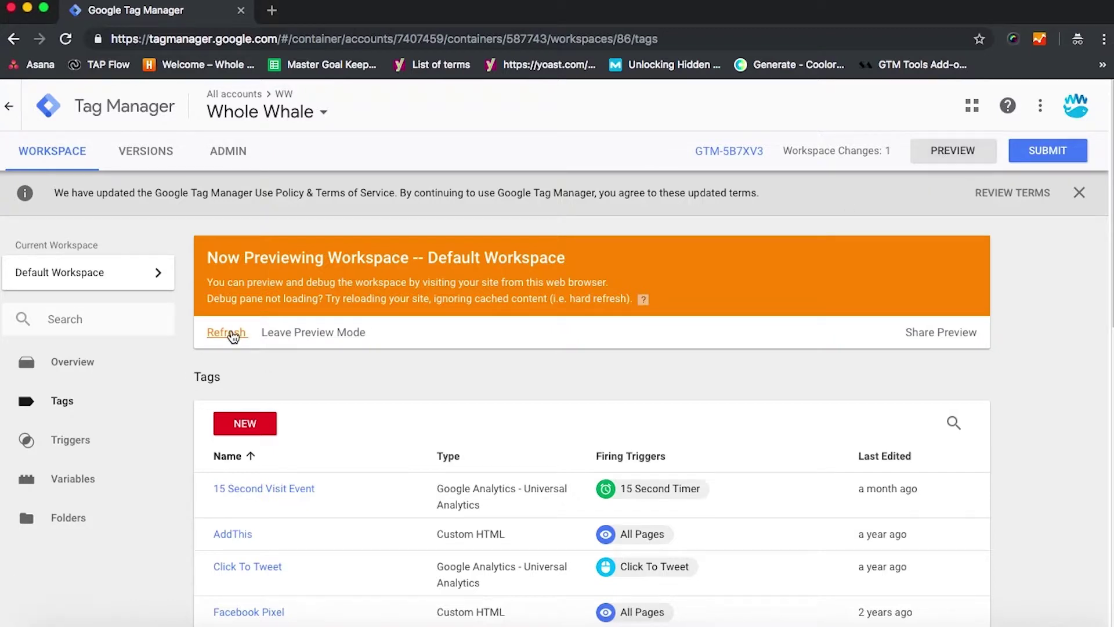
# Step: Load wholewhale.com/tips/ in a new private browser window
pyautogui.press('super+shift+n')
pyautogui.write('wholewhale.com/wik')
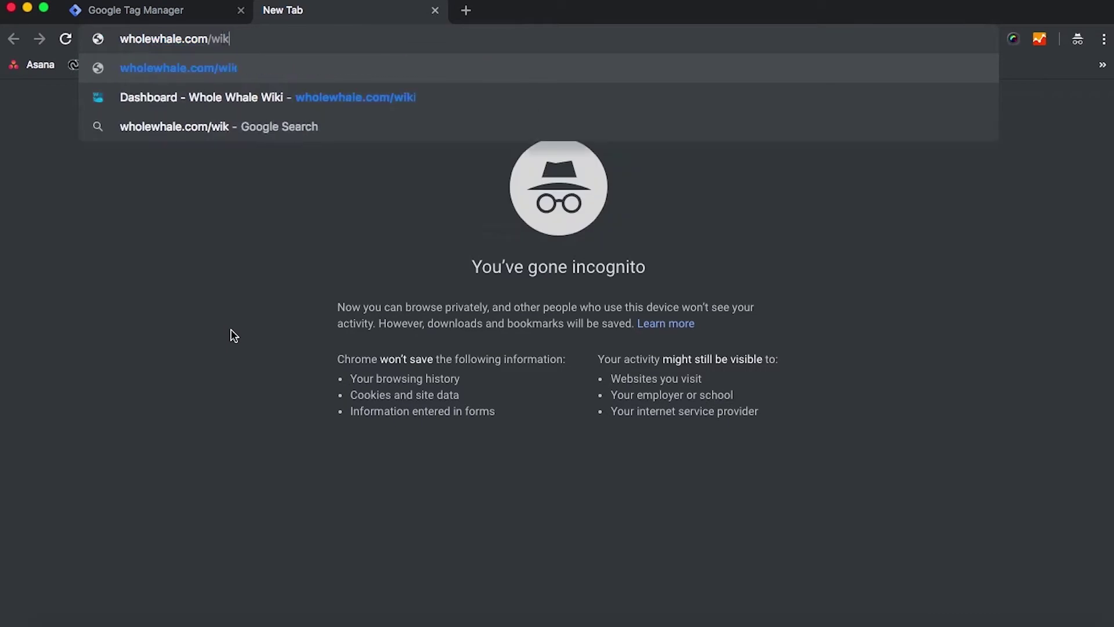
pyautogui.press('BackSpace')
pyautogui.press('BackSpace')
pyautogui.press('BackSpace')
pyautogui.write('tips/')
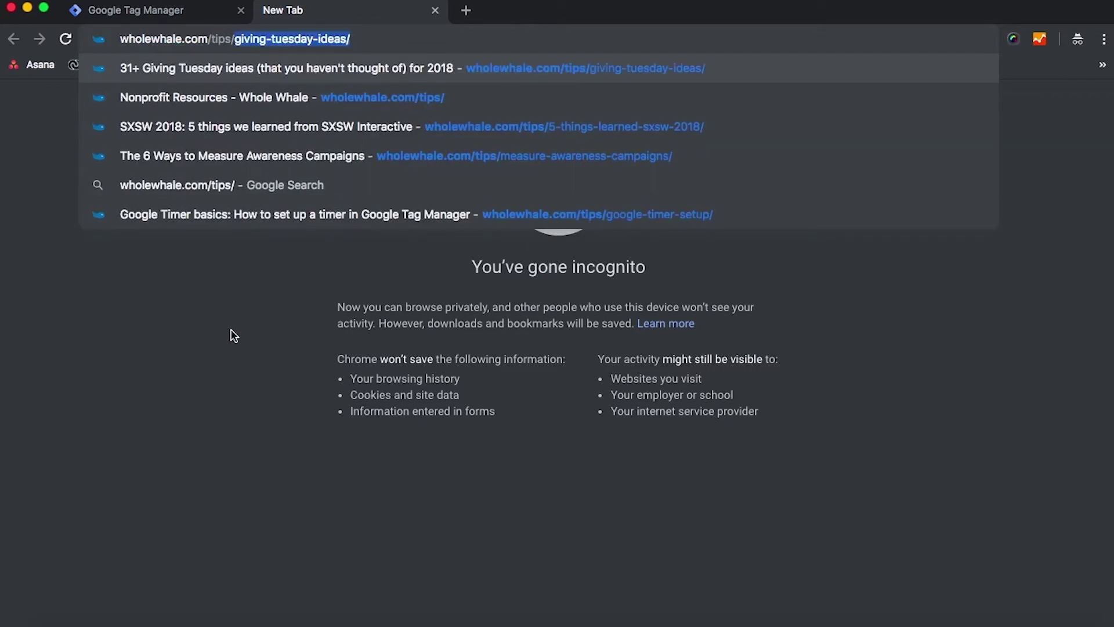
pyautogui.press('BackSpace')
pyautogui.press('Return')
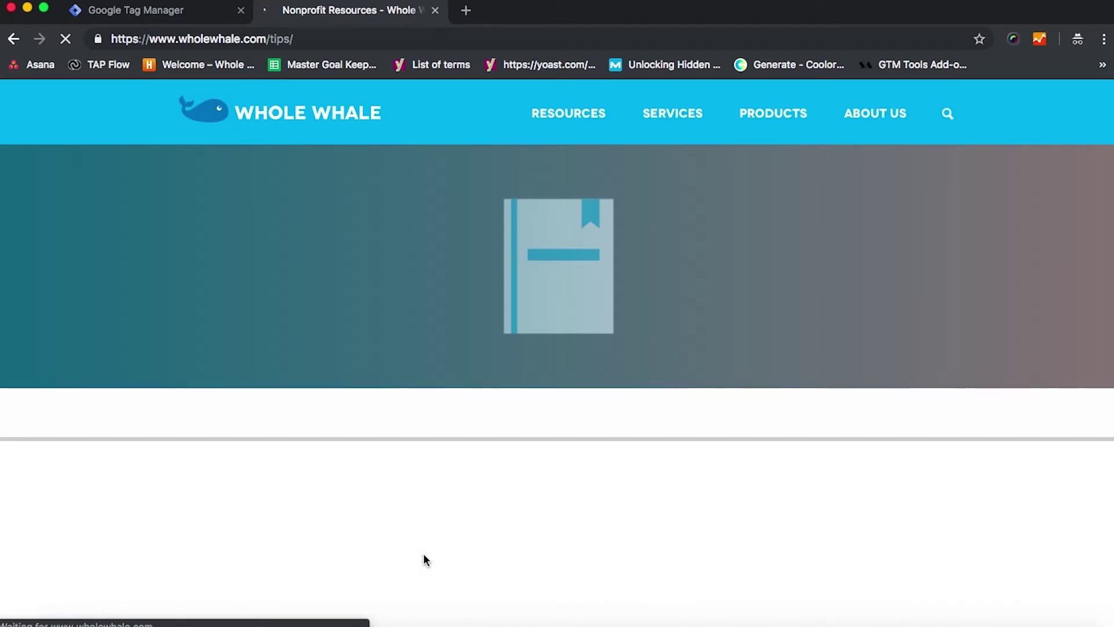
# Step: Scroll down the /tips/ page until the debug pane lists Scroll Depth Tips as fired
pyautogui.scroll(-5, 423, 552)
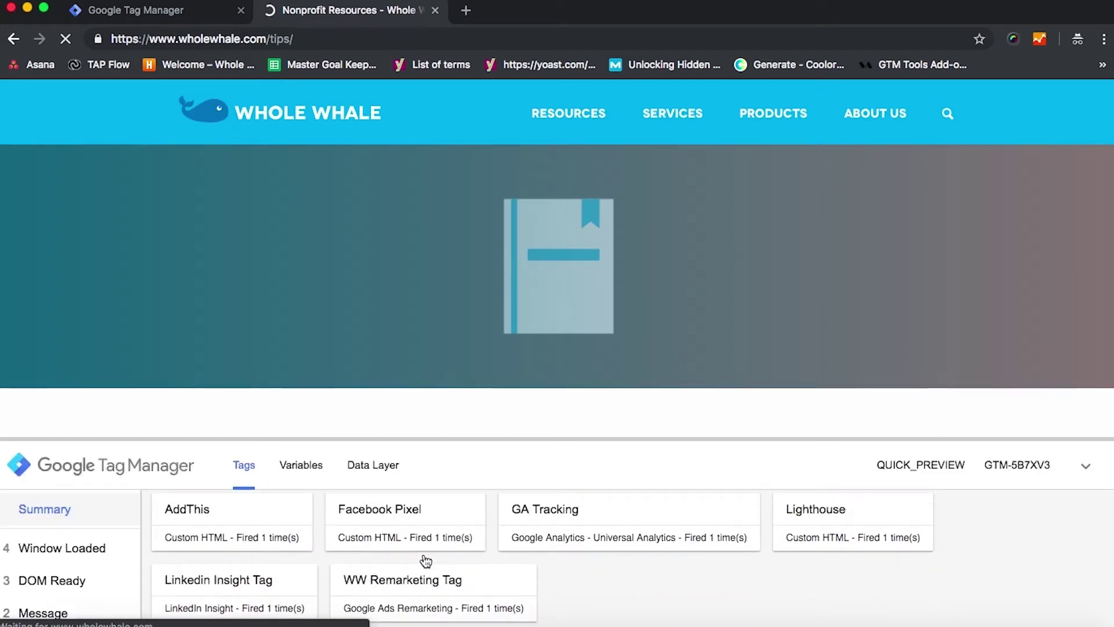
pyautogui.scroll(-3, 426, 561)
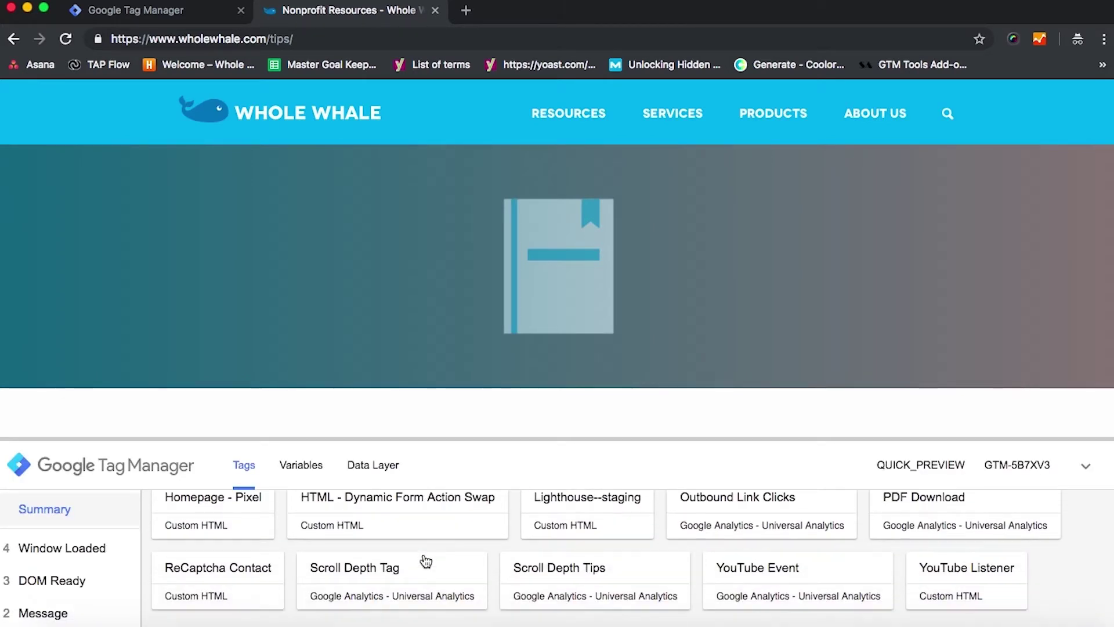
pyautogui.scroll(-1, 425, 561)
pyautogui.scroll(8, 641, 595)
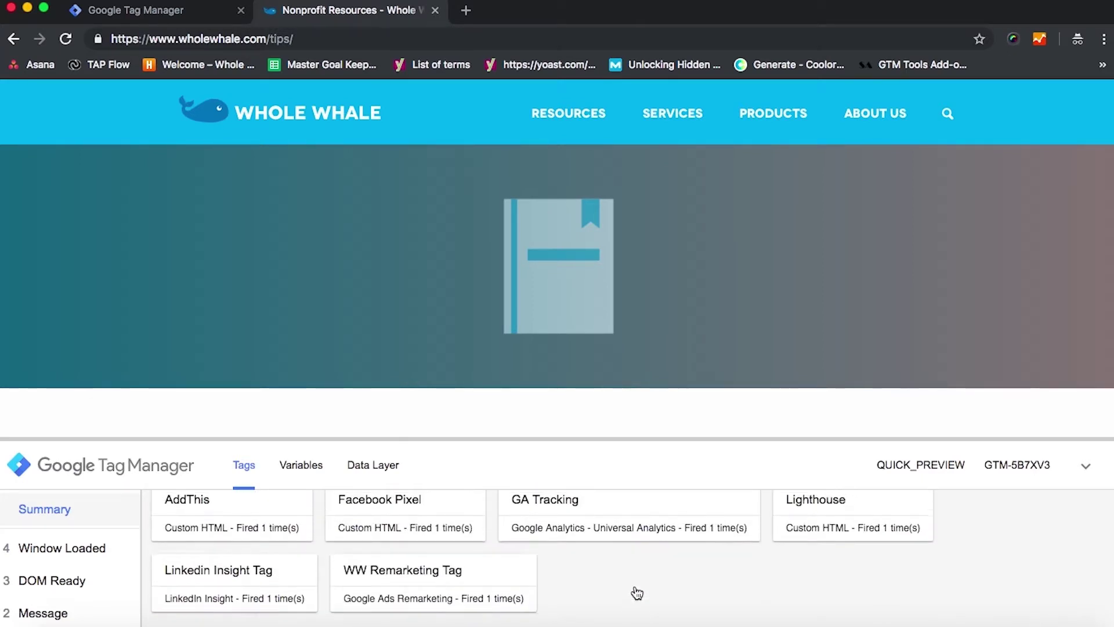
pyautogui.scroll(2, 638, 593)
pyautogui.scroll(-1, 637, 592)
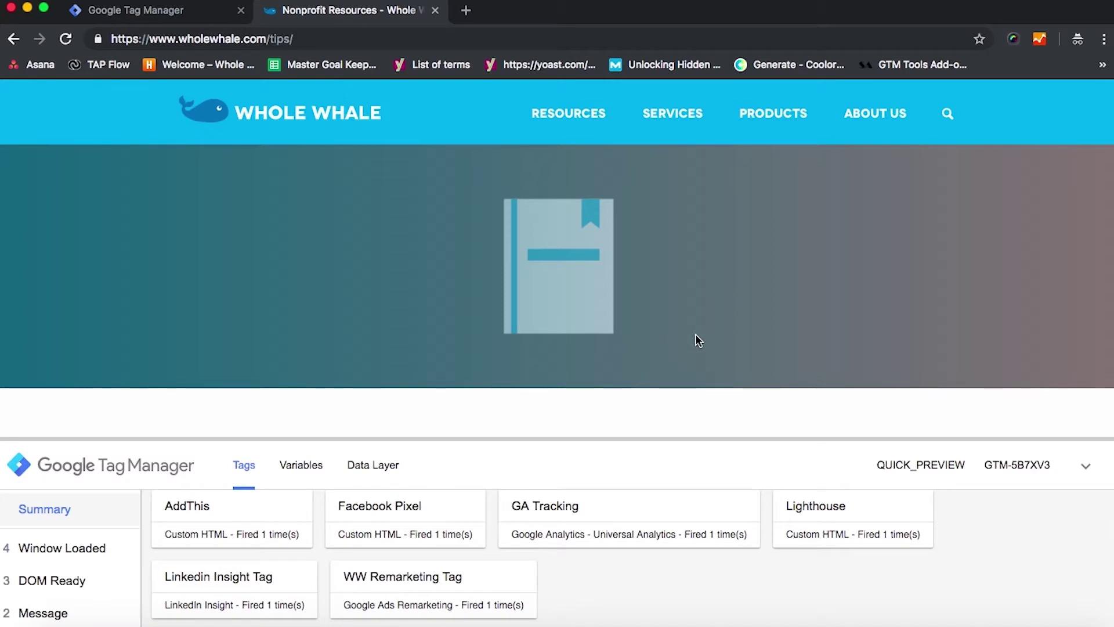
pyautogui.scroll(-10, 696, 340)
pyautogui.scroll(-12, 695, 336)
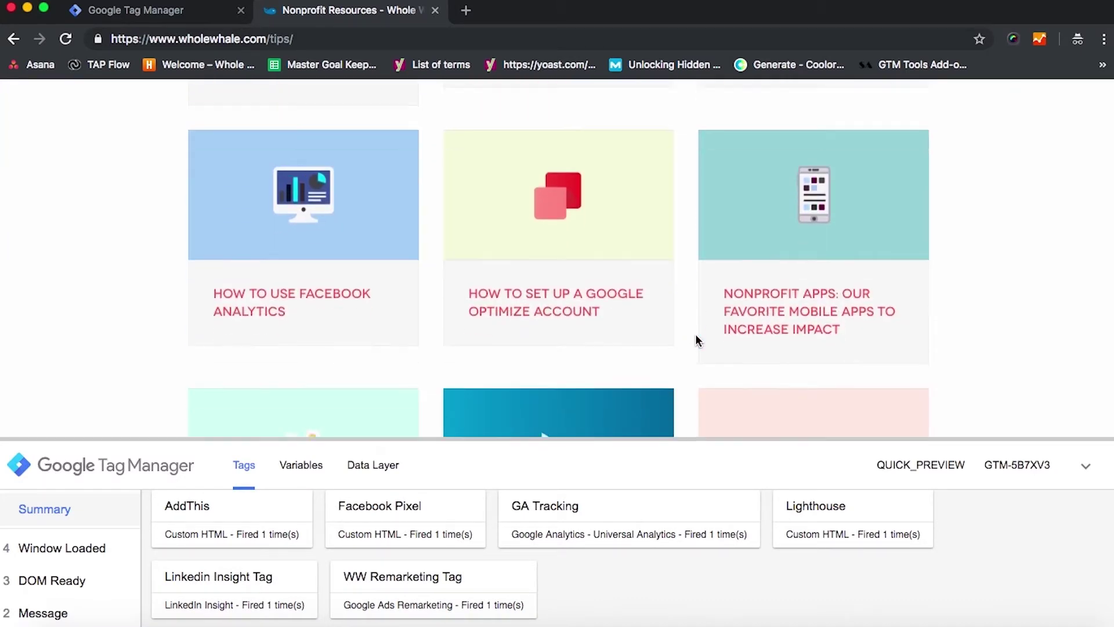
pyautogui.scroll(-6, 695, 333)
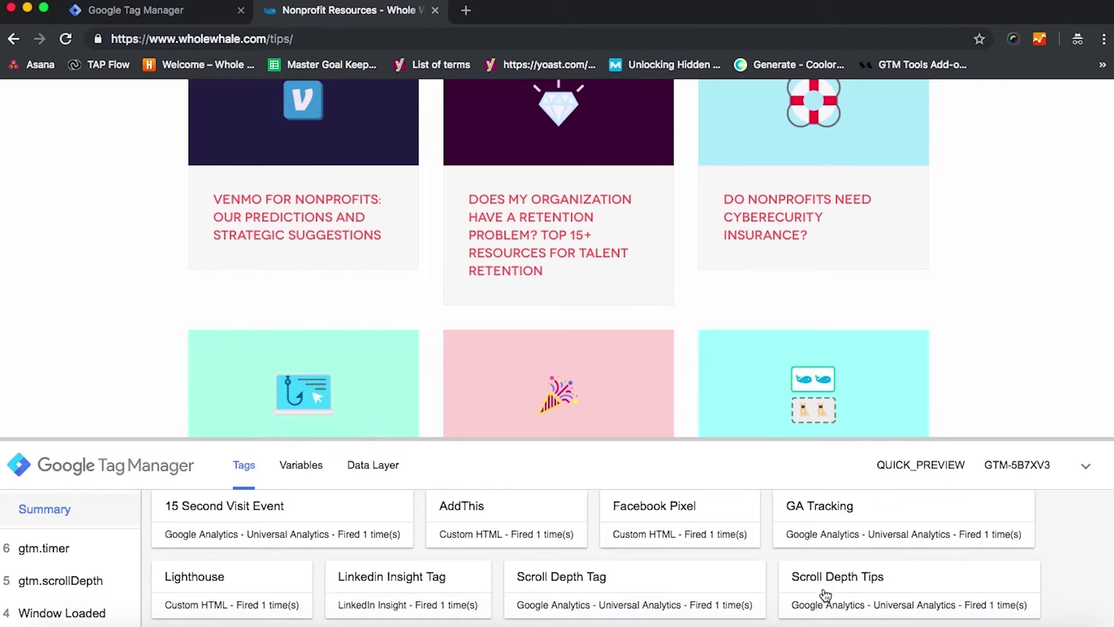
pyautogui.scroll(5, 688, 311)
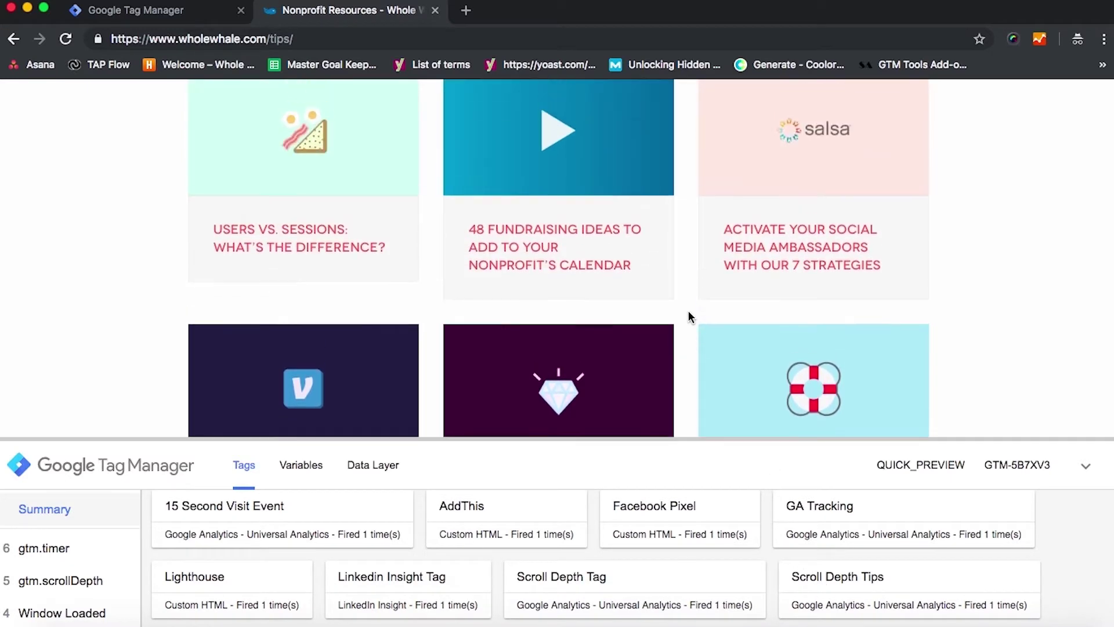
pyautogui.scroll(8, 689, 313)
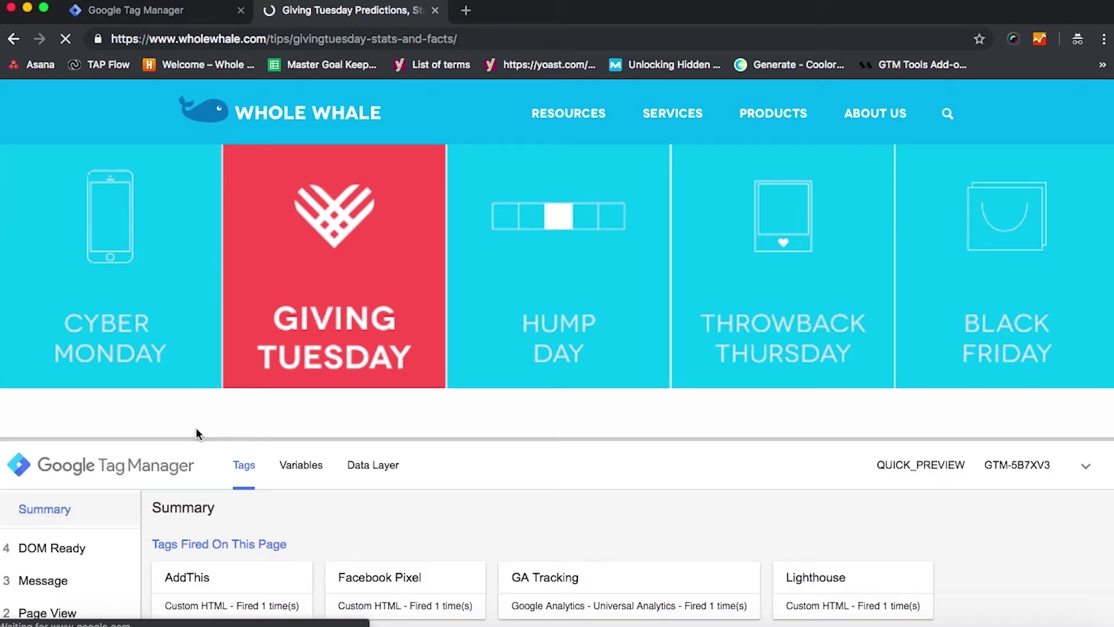
# Step: Scroll down the Giving Tuesday article until Scroll Depth Tips and Scroll Depth Tag each show fired
pyautogui.scroll(-2, 521, 528)
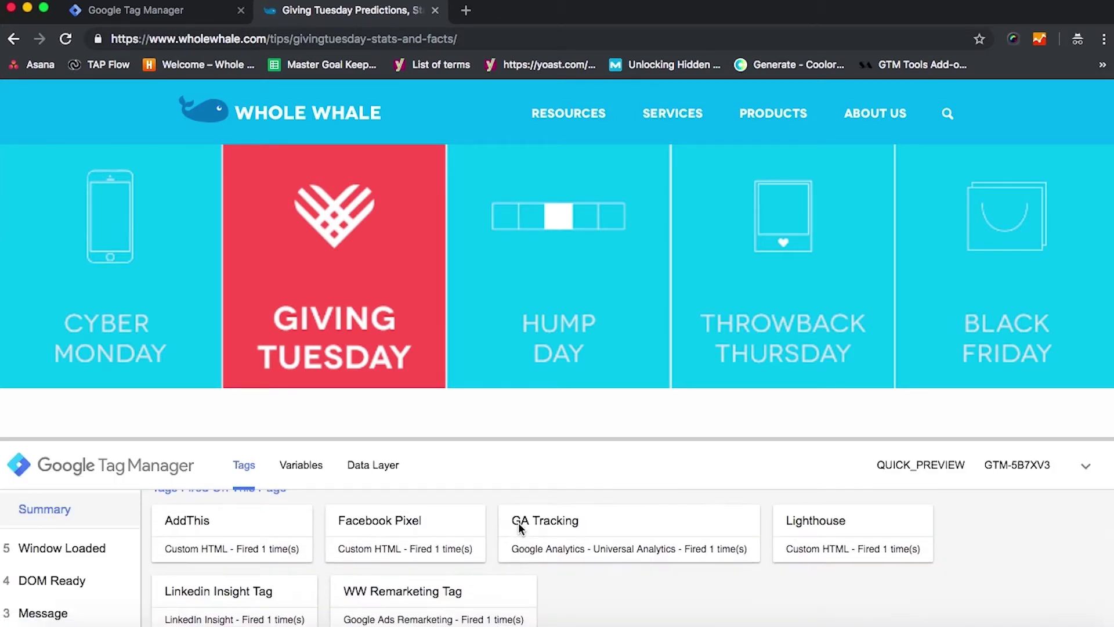
pyautogui.scroll(-15, 532, 346)
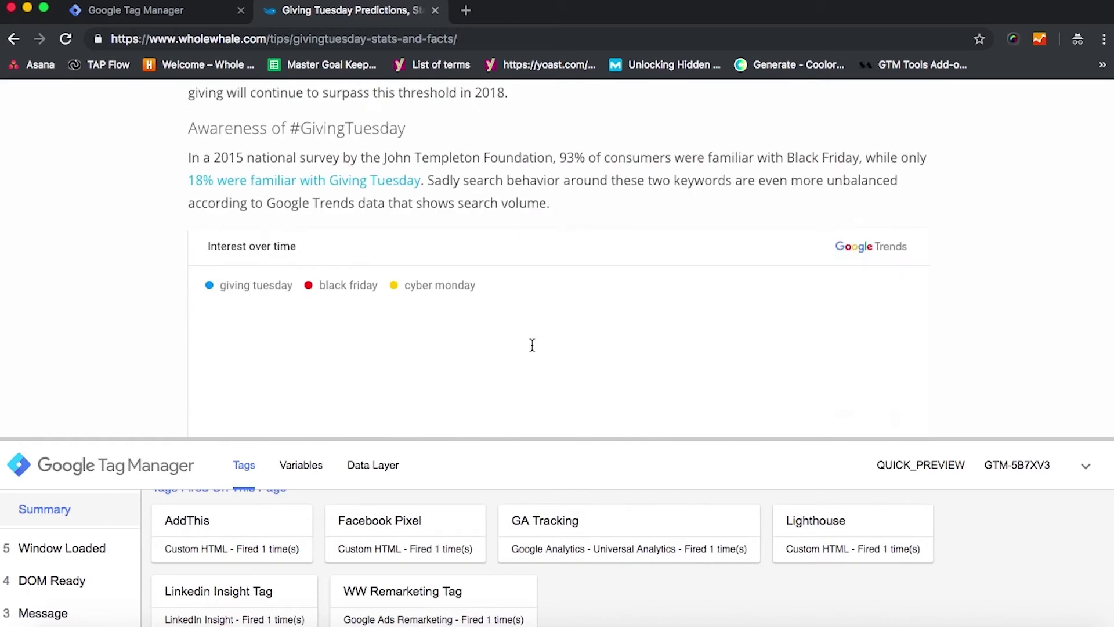
pyautogui.scroll(-5, 532, 350)
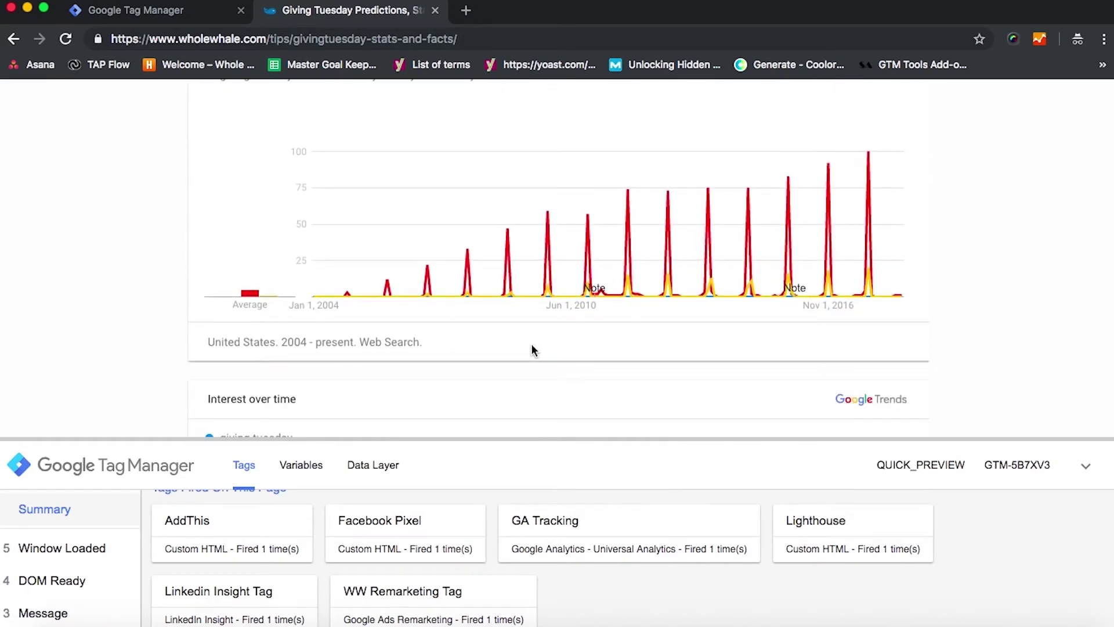
pyautogui.scroll(-10, 533, 350)
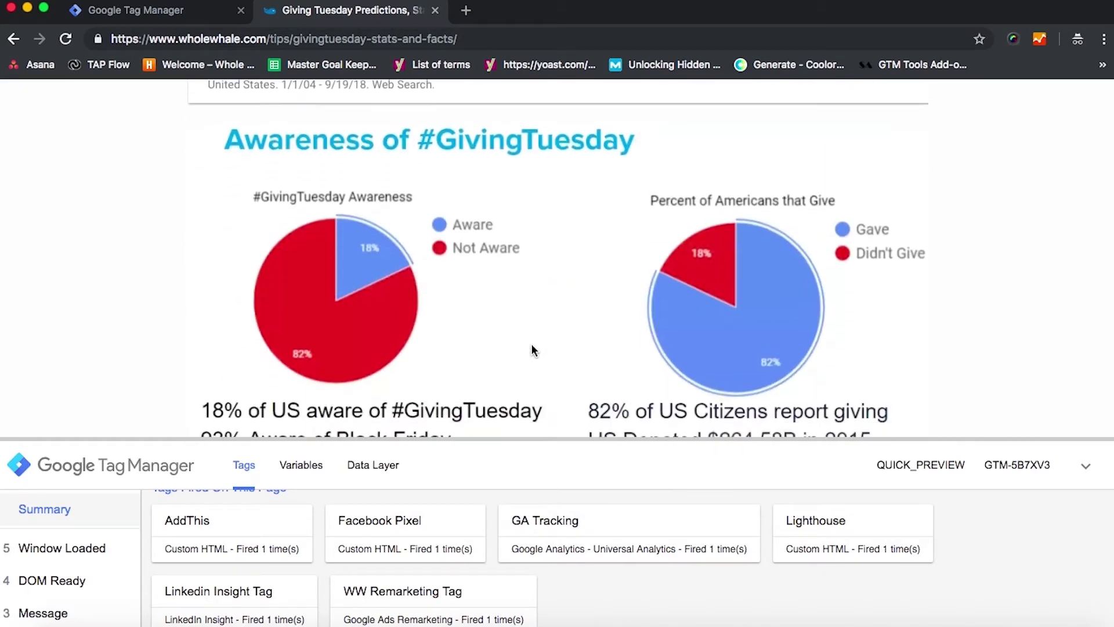
pyautogui.scroll(-15, 532, 345)
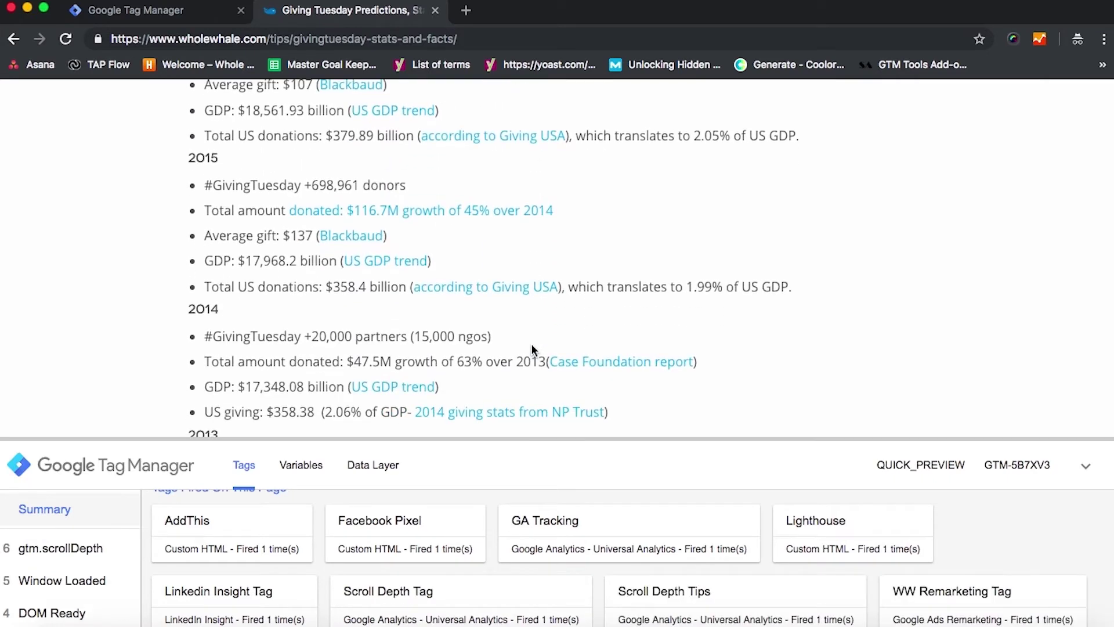